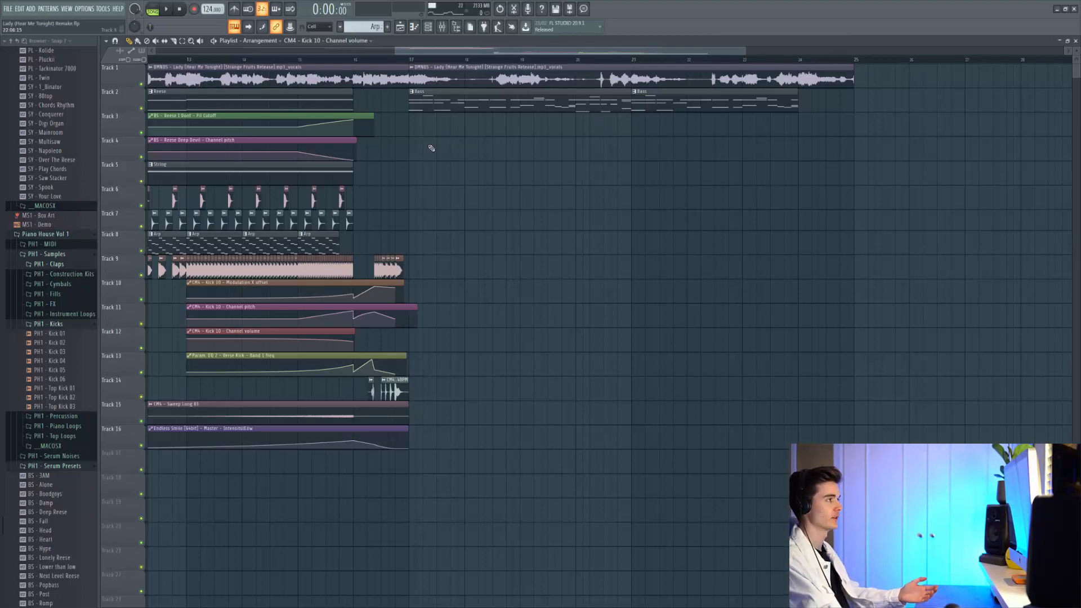
- Open the first Bass pattern's notes in the piano roll and play back the bass layers
double_click(459, 104)
scroll(130, 164, "up", 5)
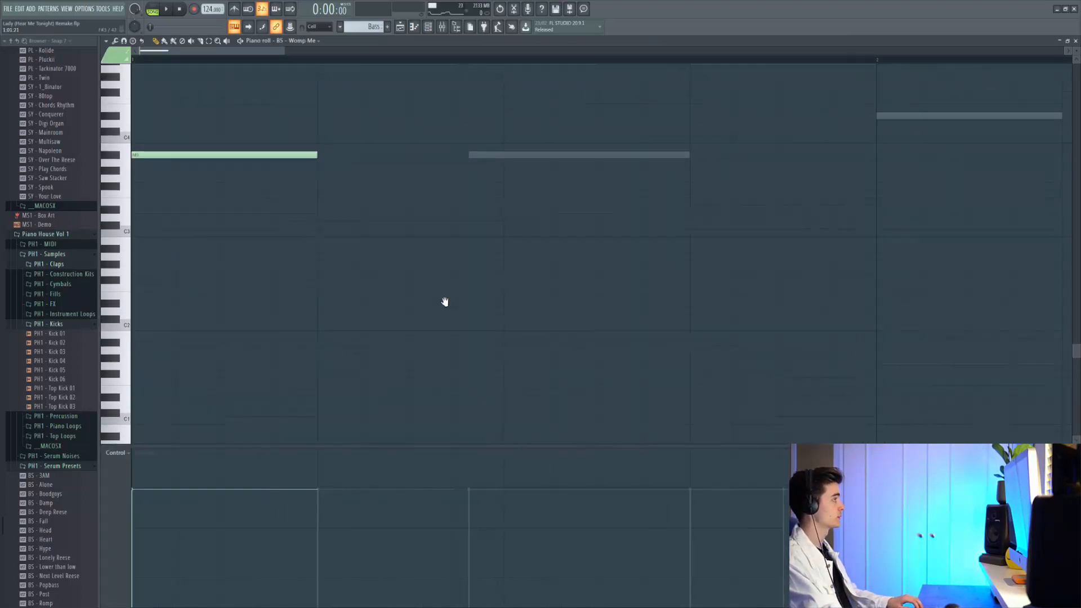
scroll(444, 302, "up", 5)
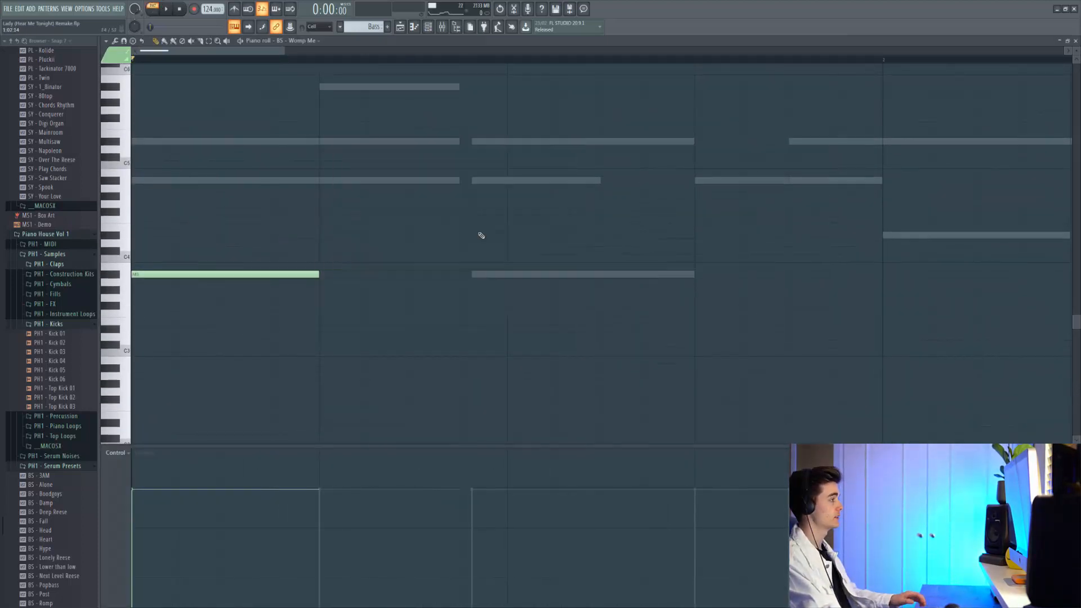
key("space")
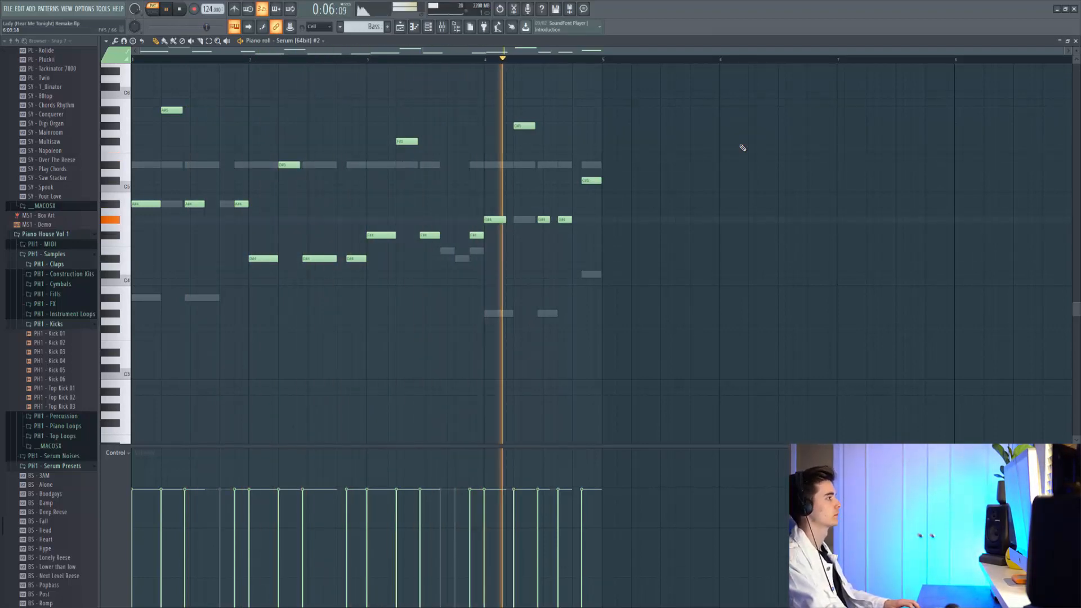
key("space")
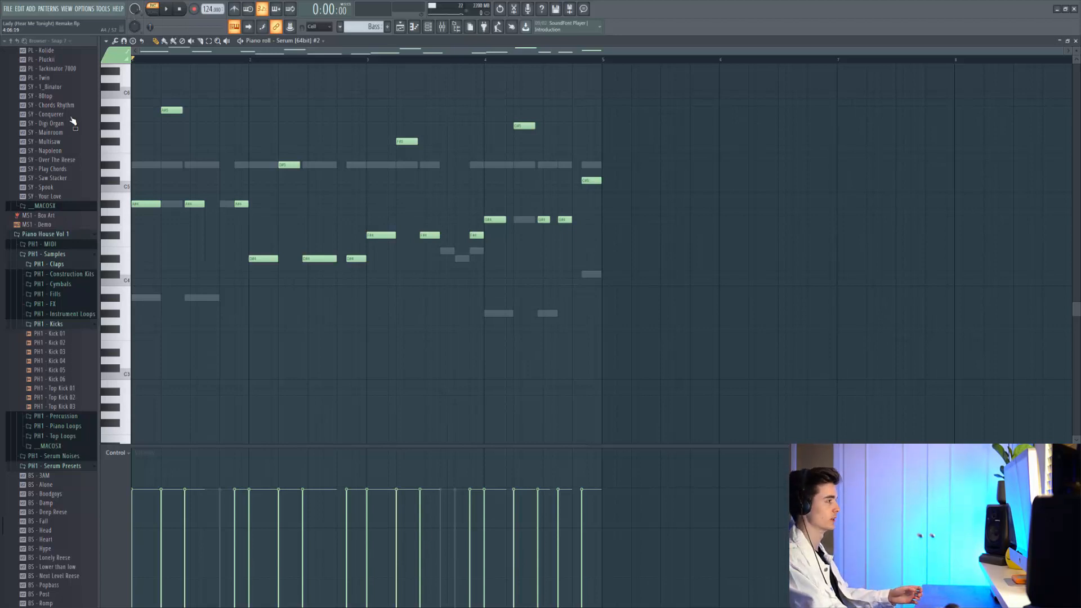
- Examine the Serum #2 bass notes and their quantize options without applying any change
scroll(149, 174, "up", 8)
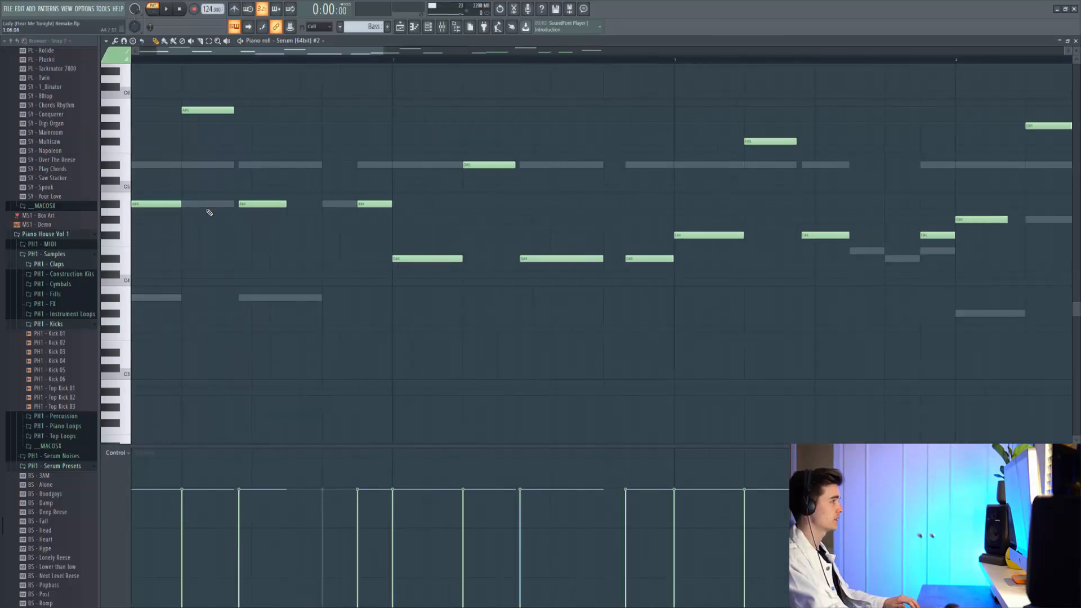
scroll(381, 222, "down", 6)
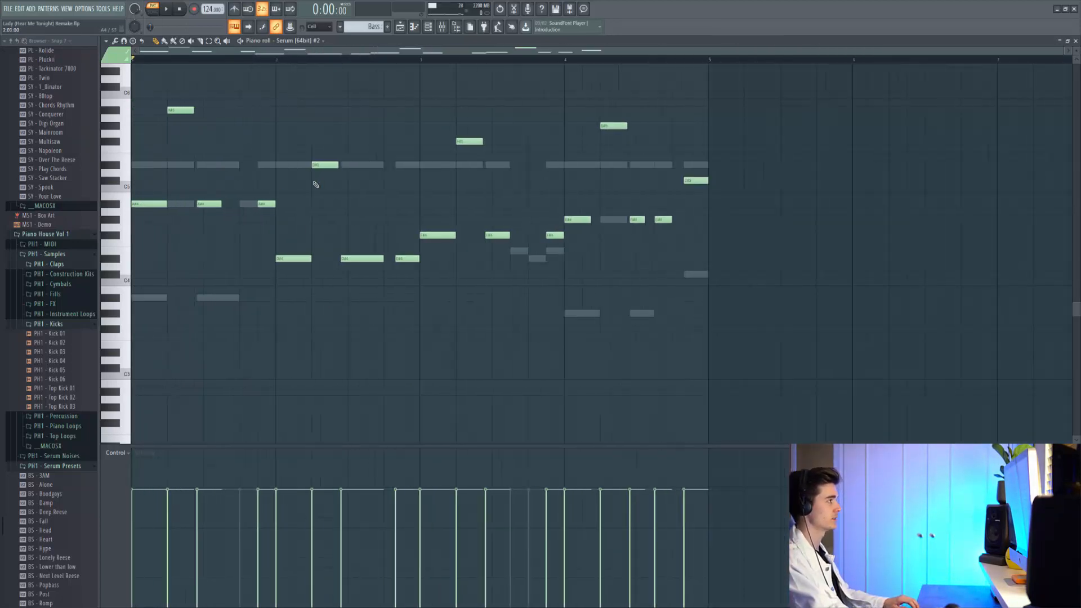
key("alt+q")
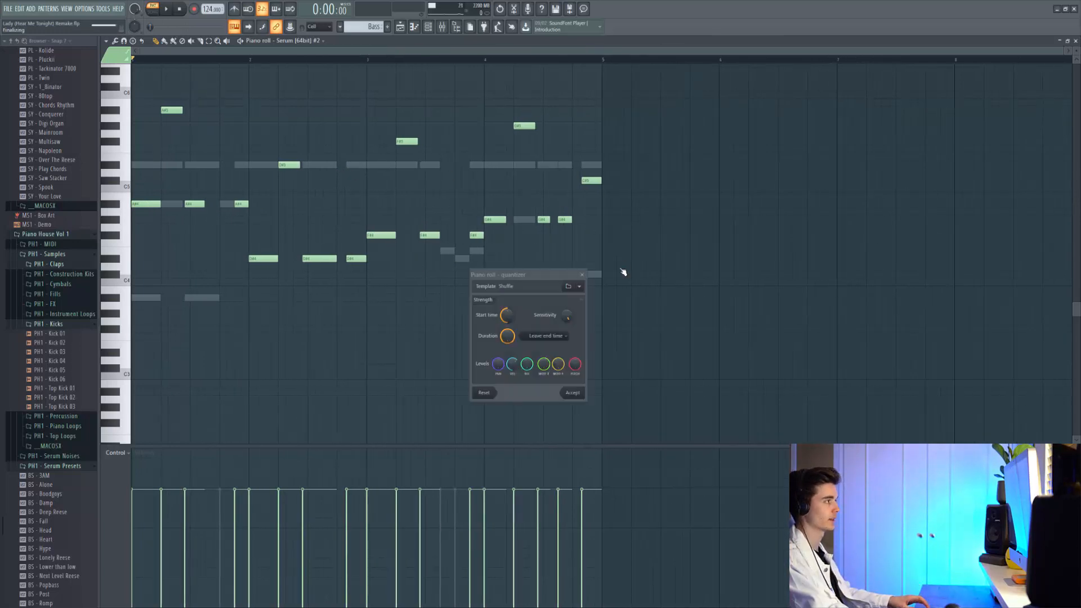
left_click(582, 275)
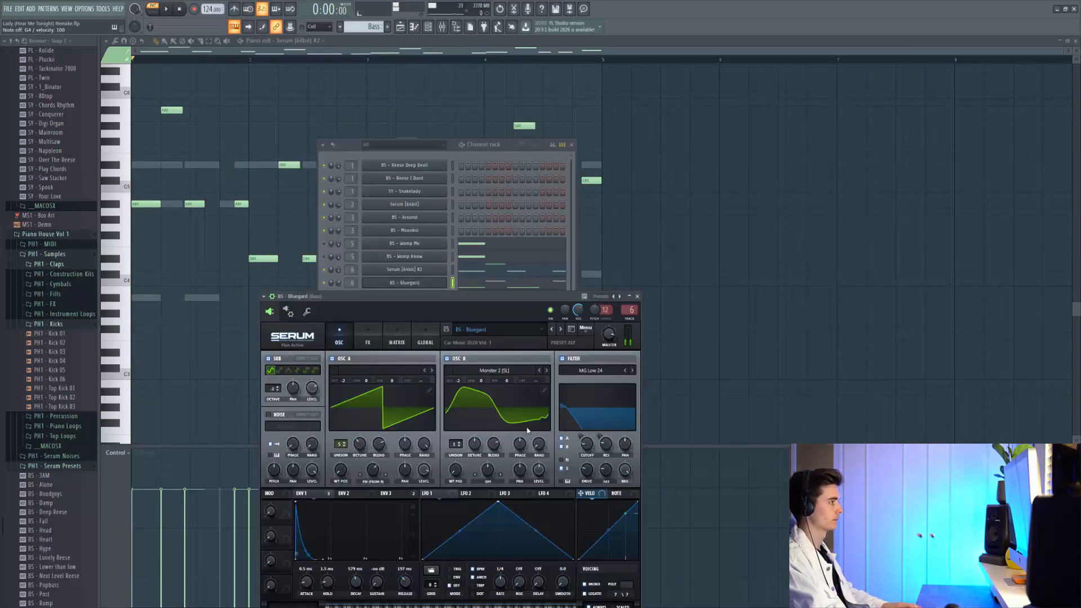
- Play the bass pattern while viewing the BS - Womp Breaking layer's notes
key("space")
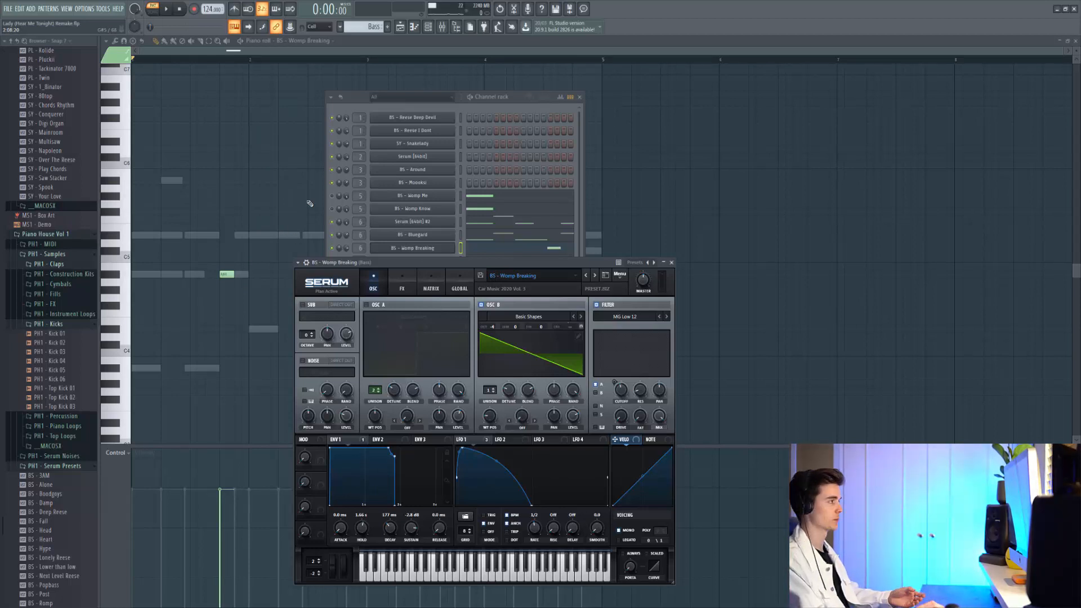
right_click(262, 178)
key("space")
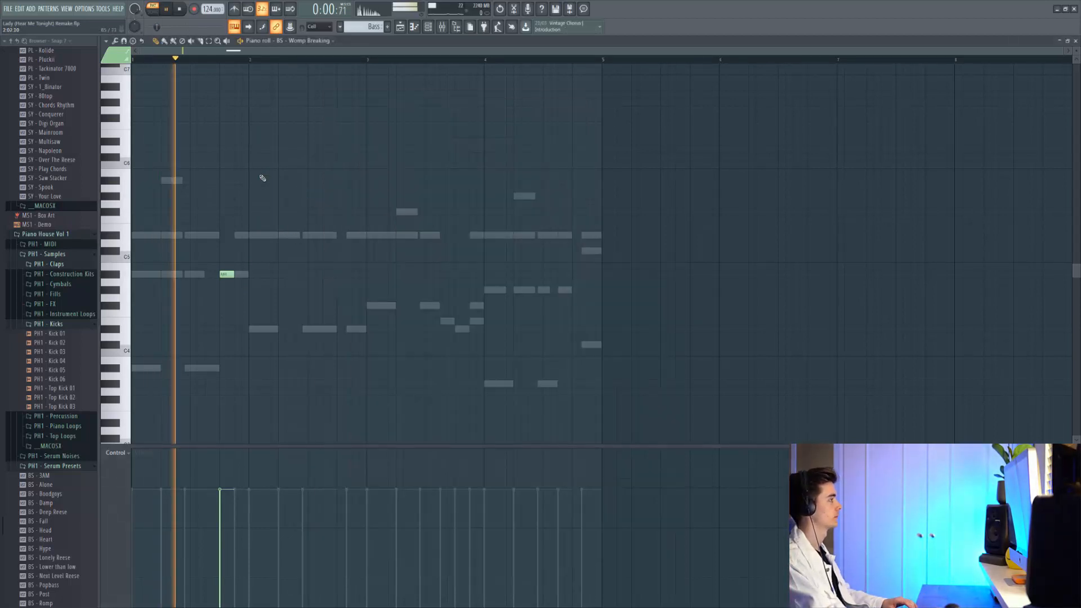
key("space")
- Show the PH1 - Top Kick 02 notes, then open its channel settings and audition the sample
right_click(262, 236)
right_click(262, 236)
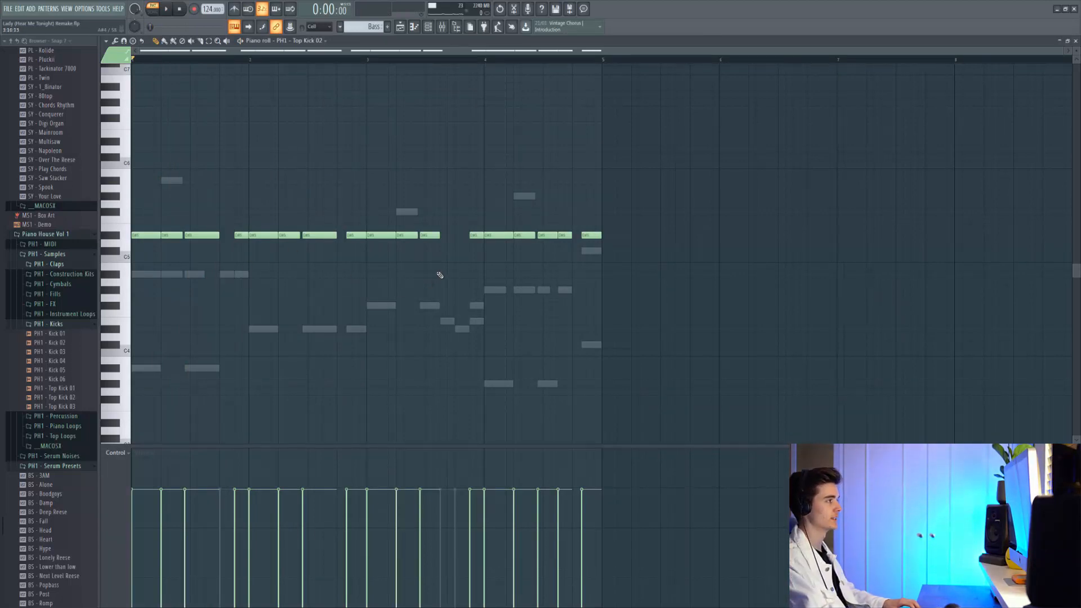
left_click(429, 26)
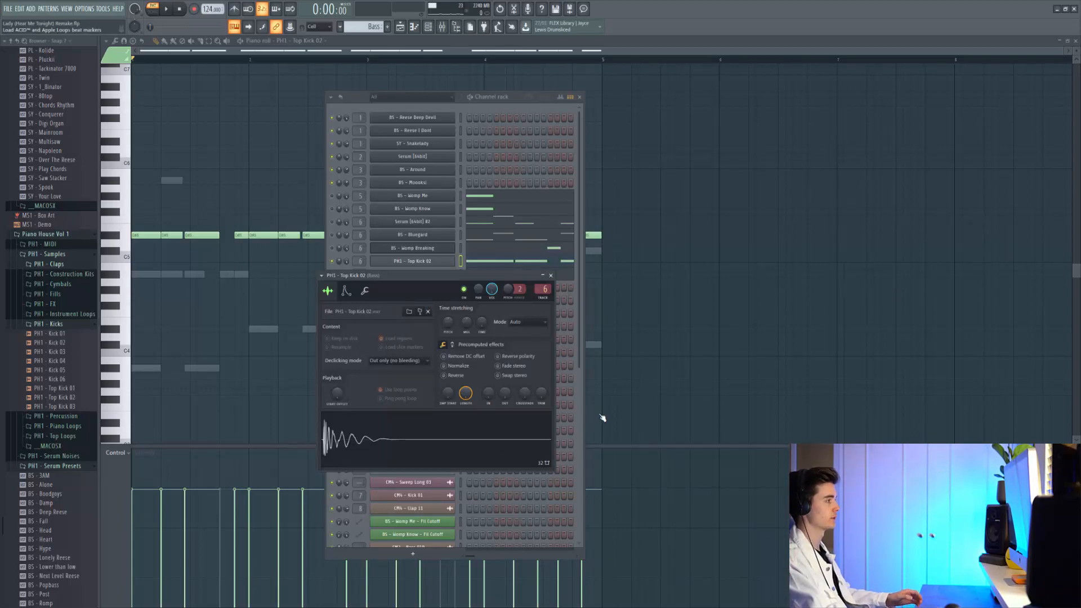
left_click(455, 429)
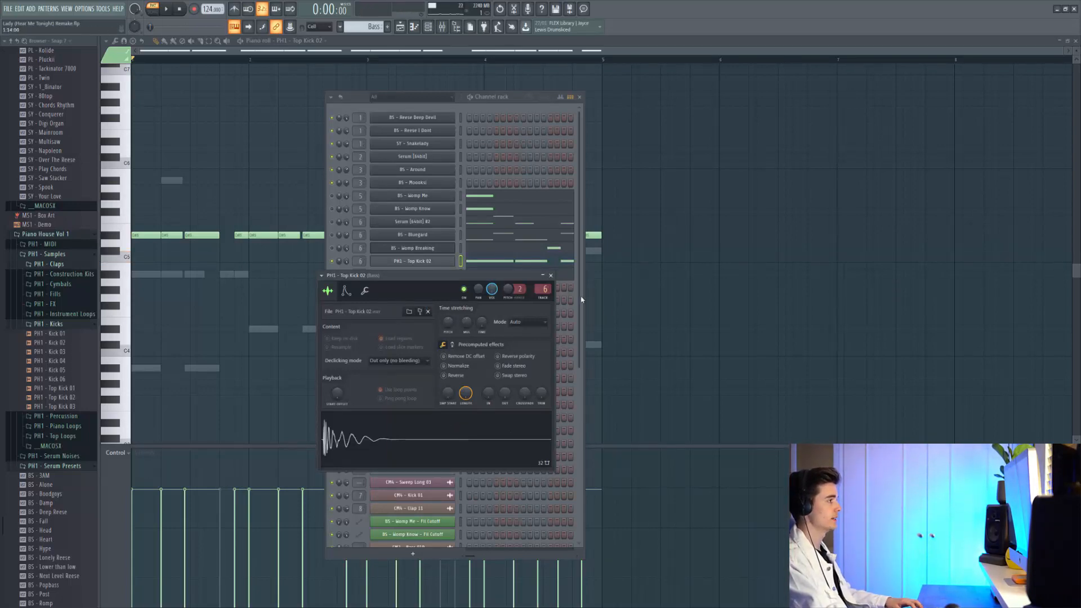
left_click(258, 264)
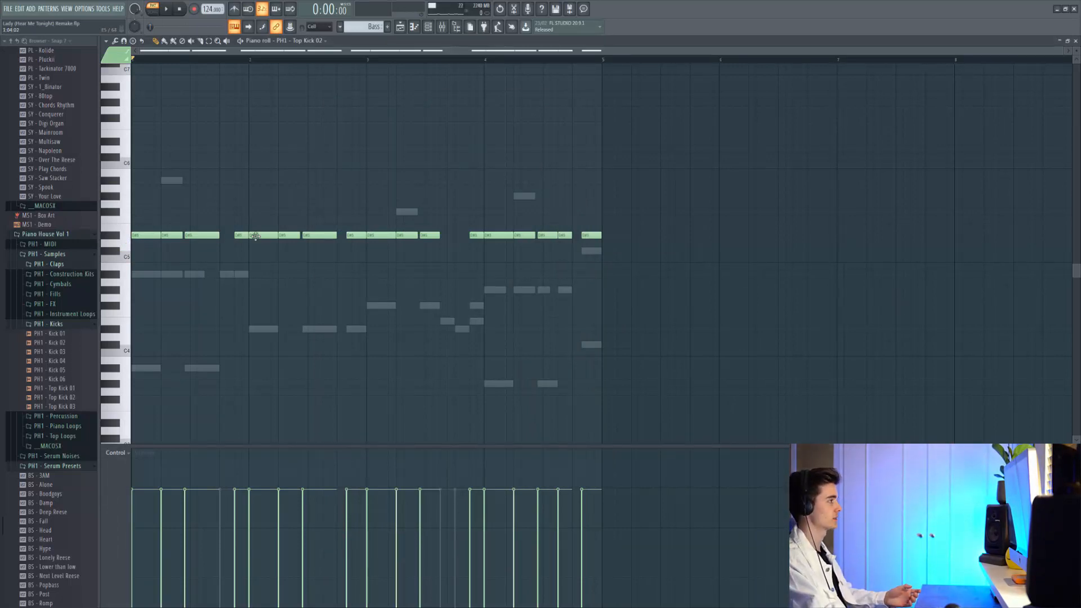
- Audition the FHP_HIGH POP_BASS_D sample and play its three notes near the end of bar 3
left_click(429, 27)
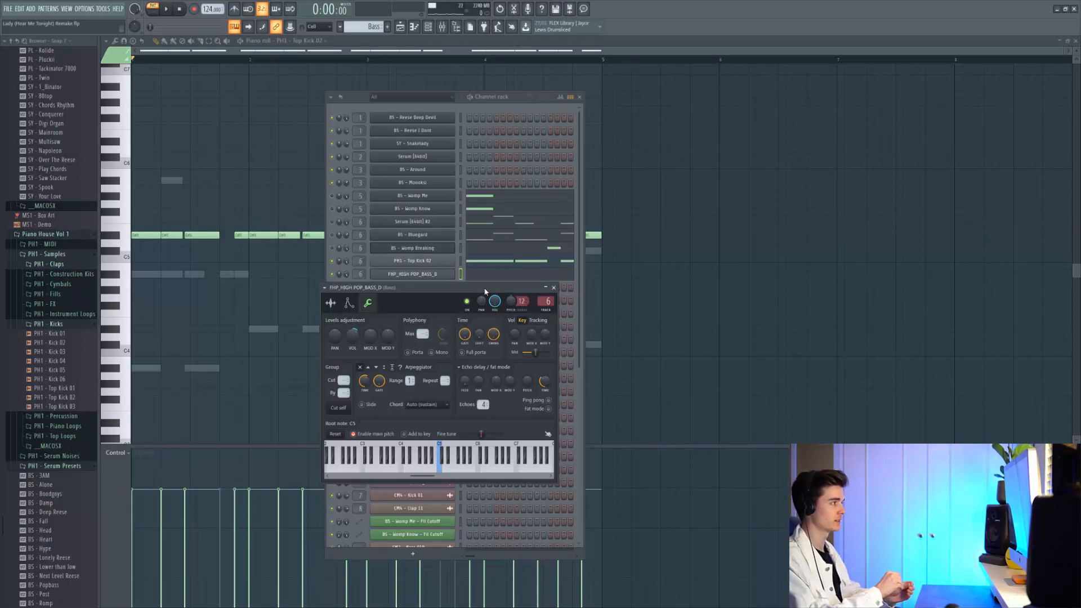
left_click(330, 303)
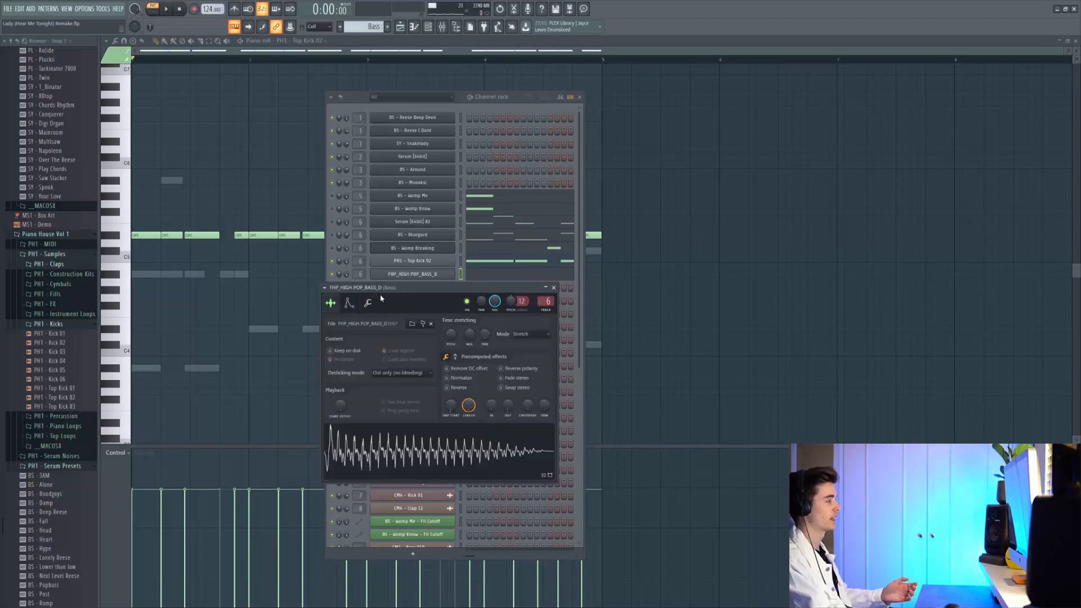
left_click(446, 455)
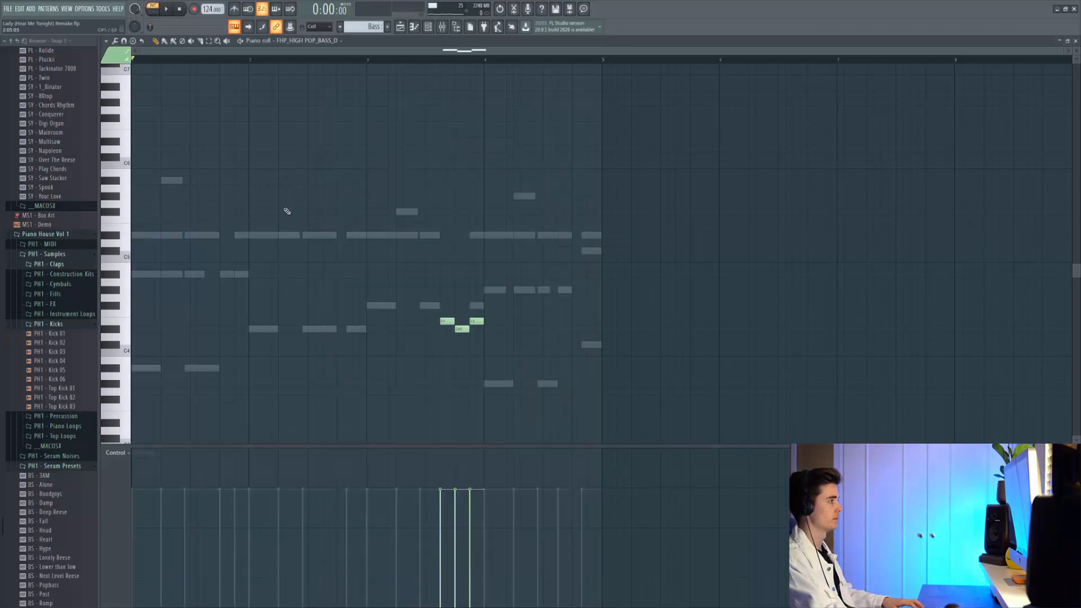
scroll(285, 210, "down", 5)
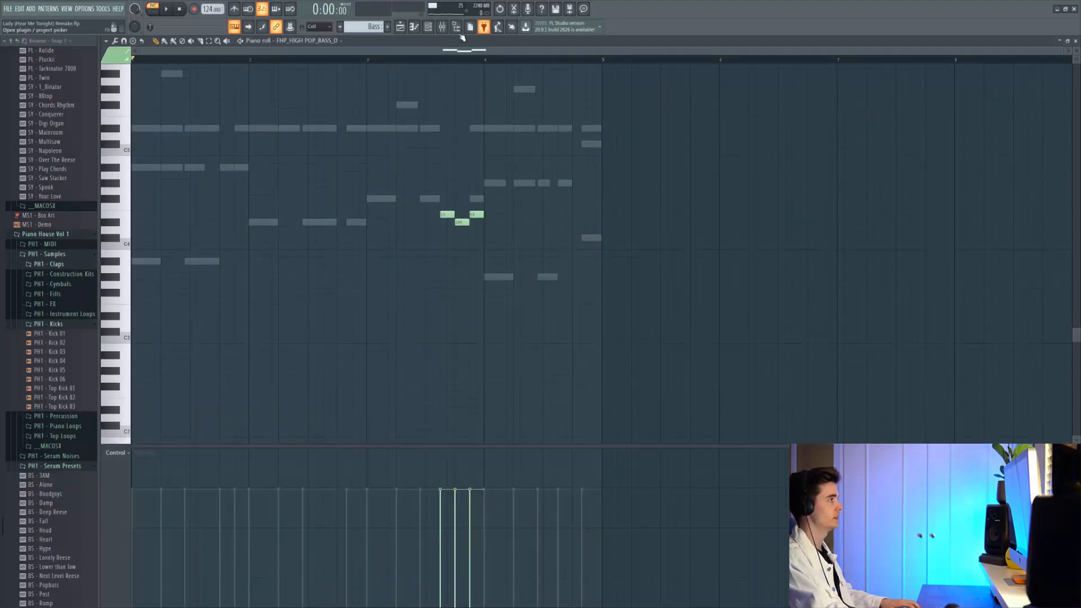
left_click(436, 63)
key("space")
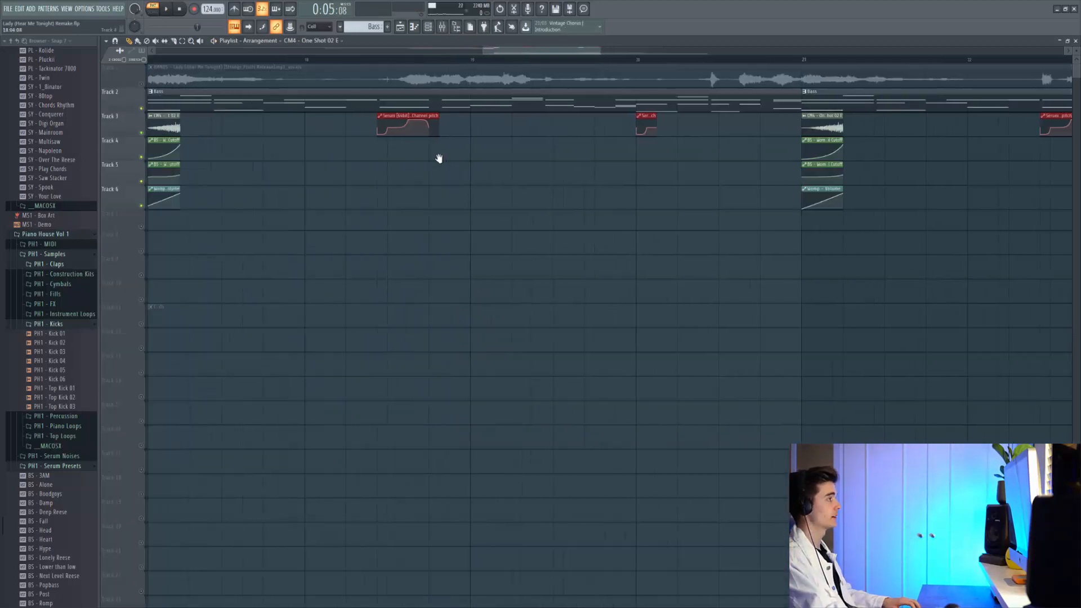
- Examine the Serum #2 channel pitch automation clip on Track 3 of the playlist
scroll(439, 158, "left", 2)
scroll(504, 120, "up", 4)
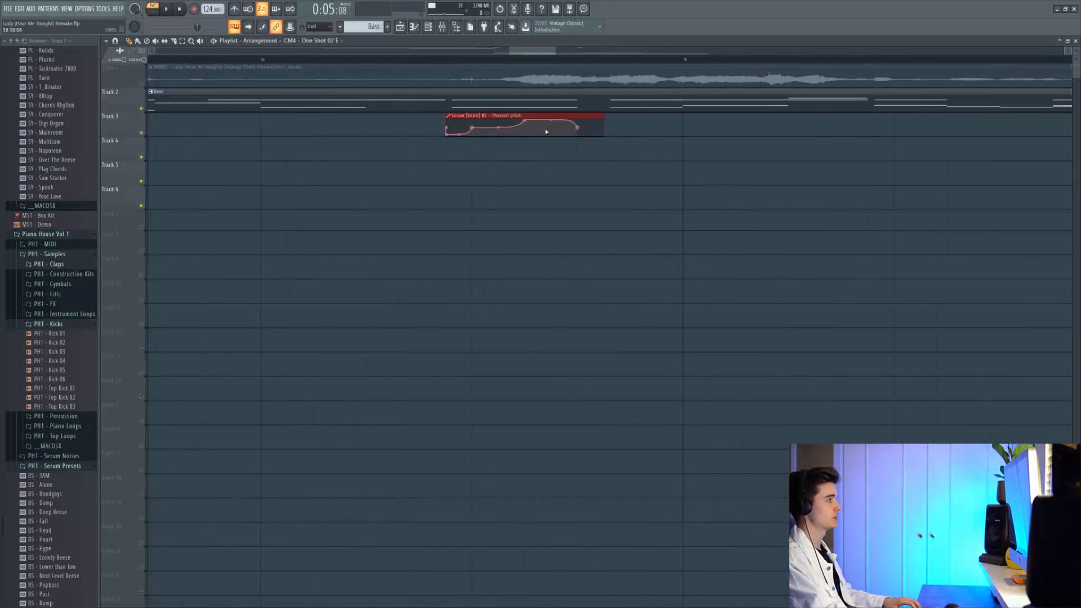
scroll(507, 123, "down", 5)
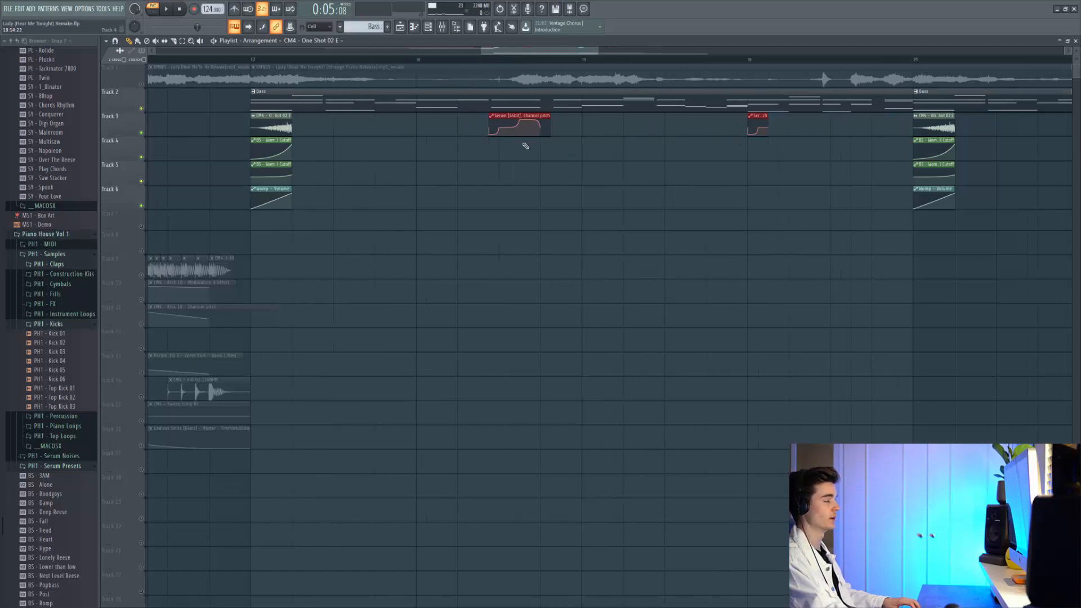
- Play the arrangement from the start of the first Serum #2 channel pitch automation clip
left_click(489, 59)
scroll(516, 75, "up", 3)
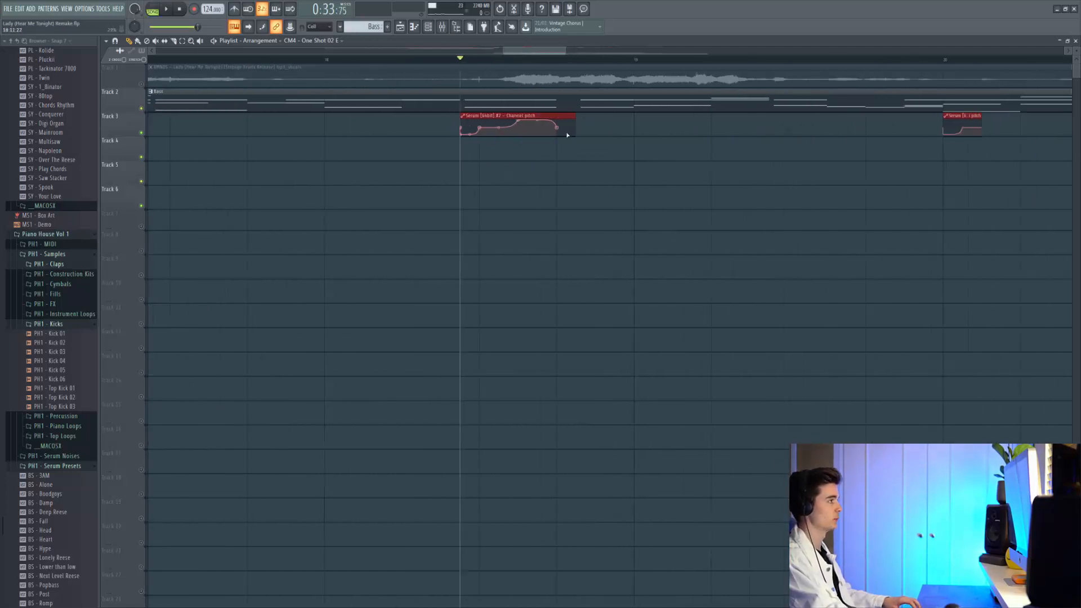
key("space")
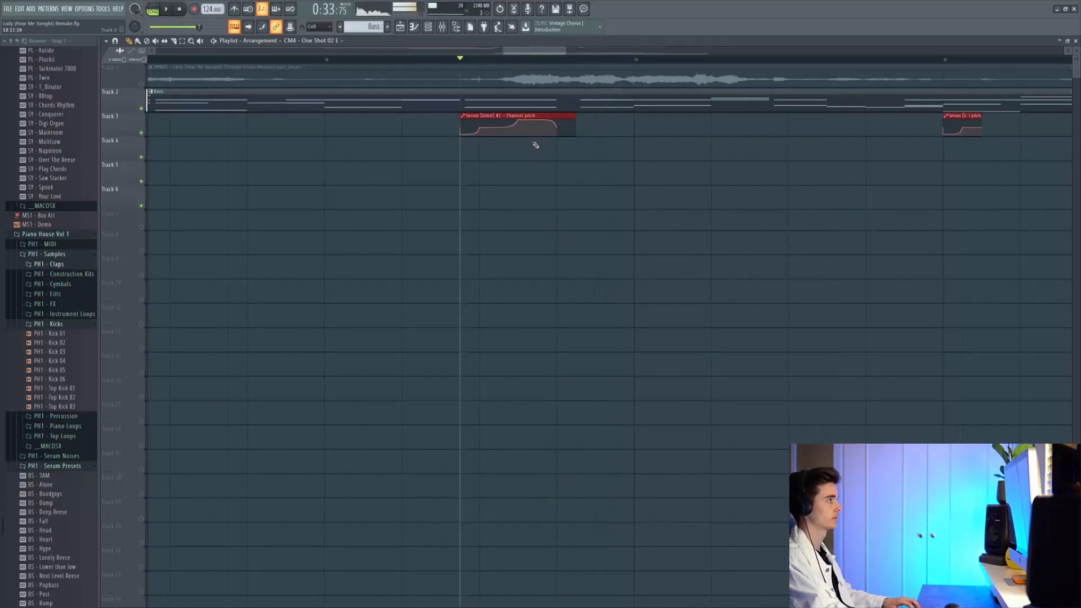
scroll(534, 145, "down", 4)
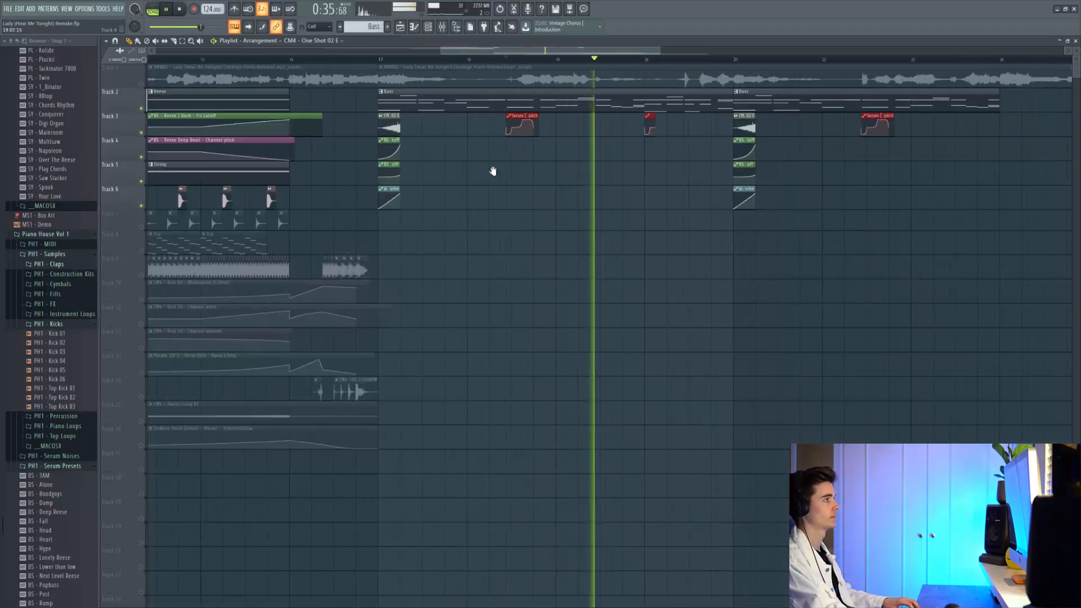
key("space")
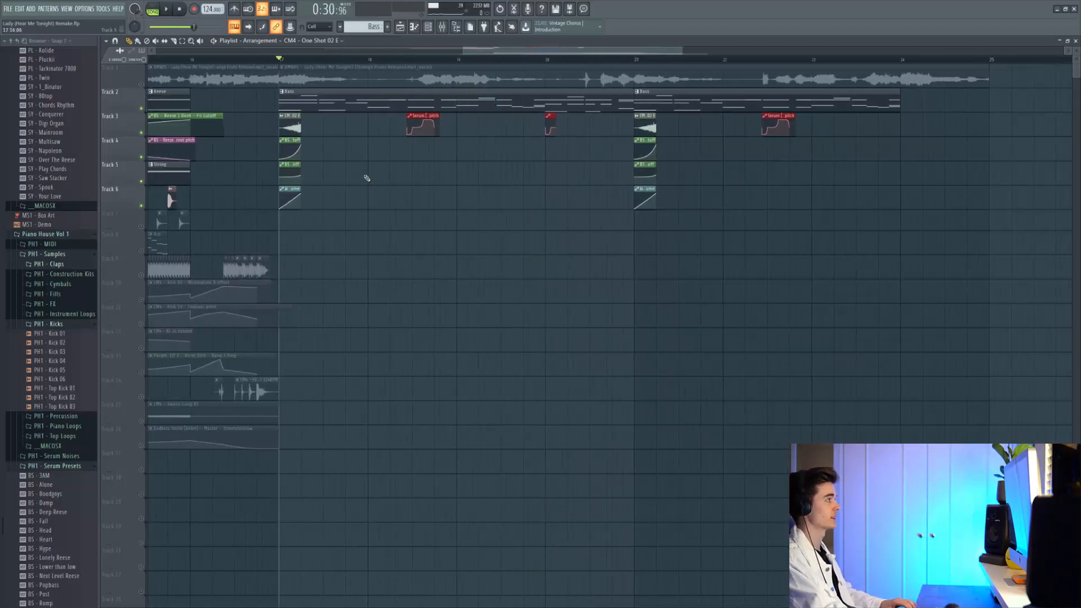
- Play the bass section with the Bass mixer track's CLA-3A compressor displayed, then open its bx_digital V3 plugin
key("space")
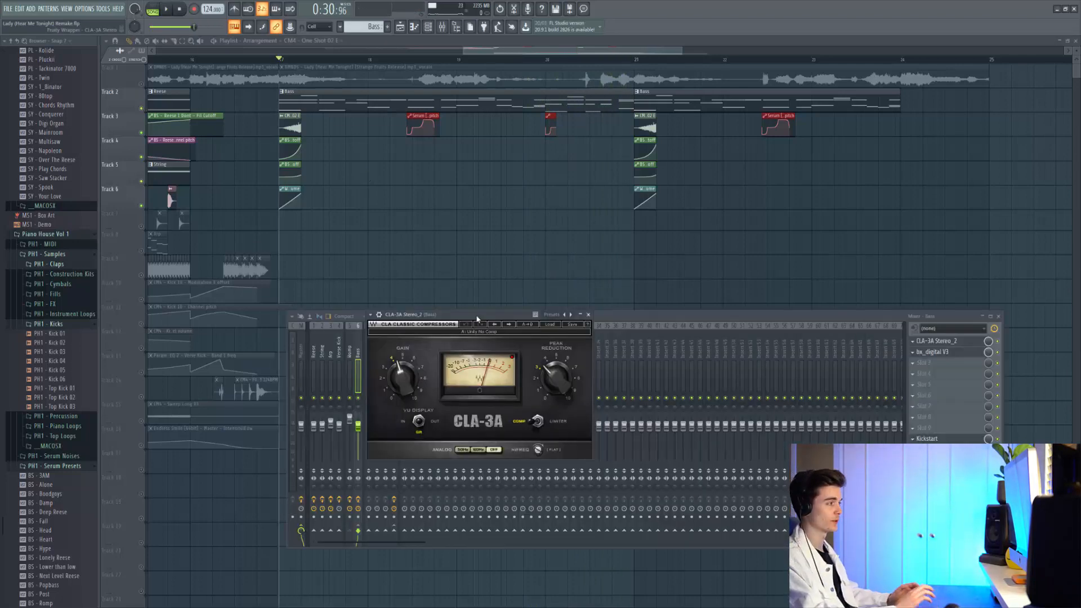
key("space")
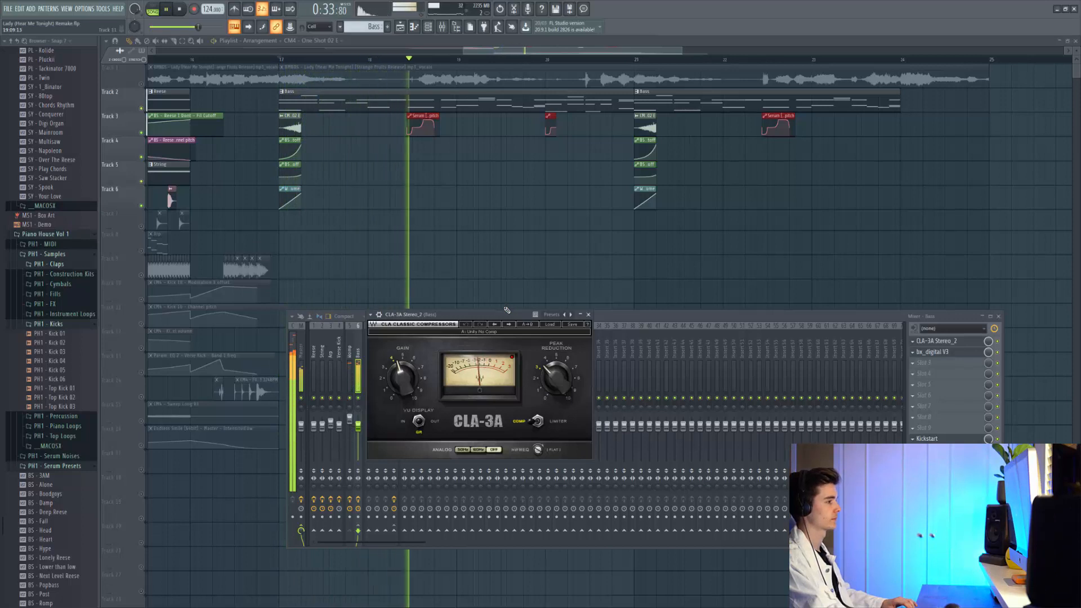
key("space")
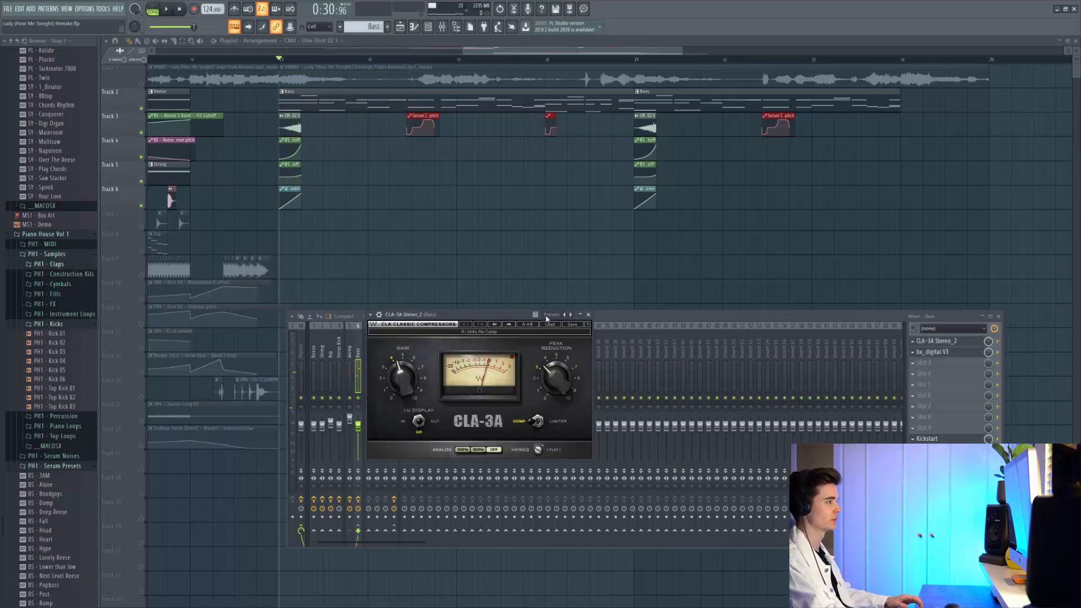
left_click(946, 353)
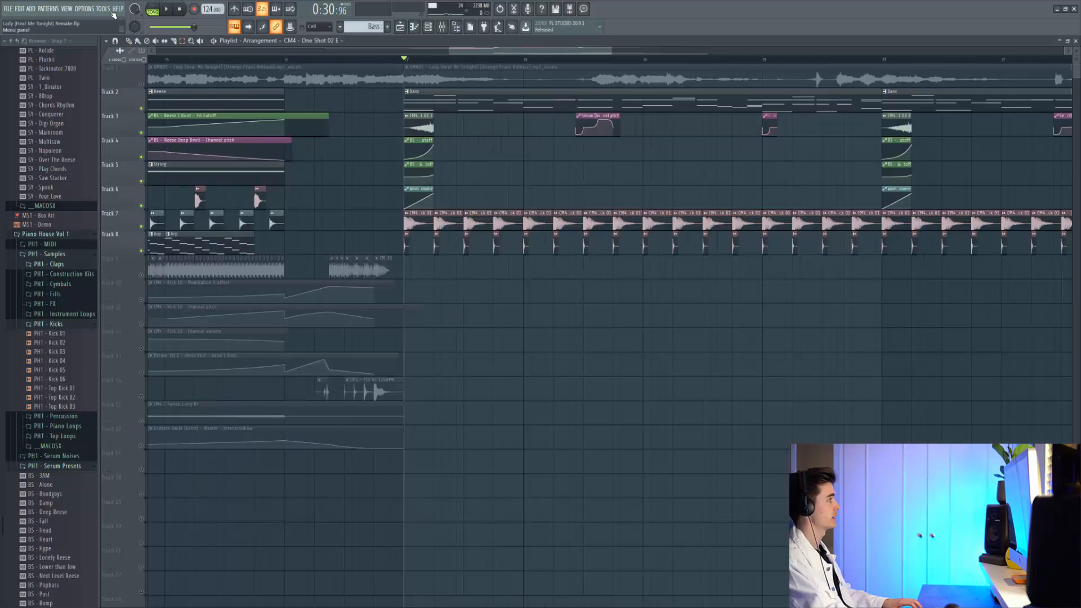
- Inspect the layered kicks on Tracks 7 and 8, opening each sample's settings and auditioning CM4 - Kick 14
scroll(383, 236, "up", 6)
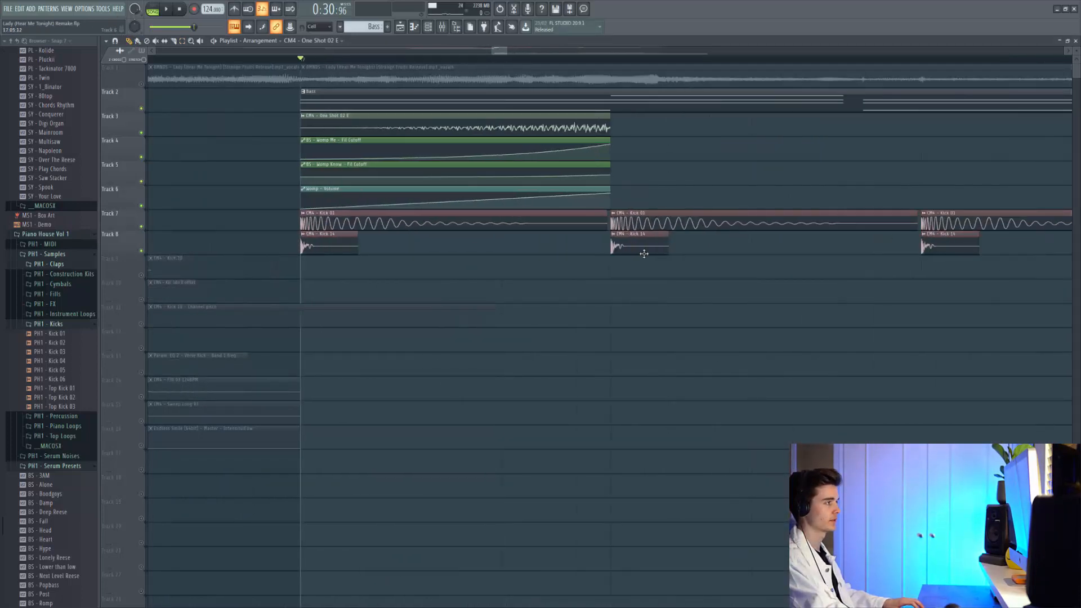
double_click(457, 220)
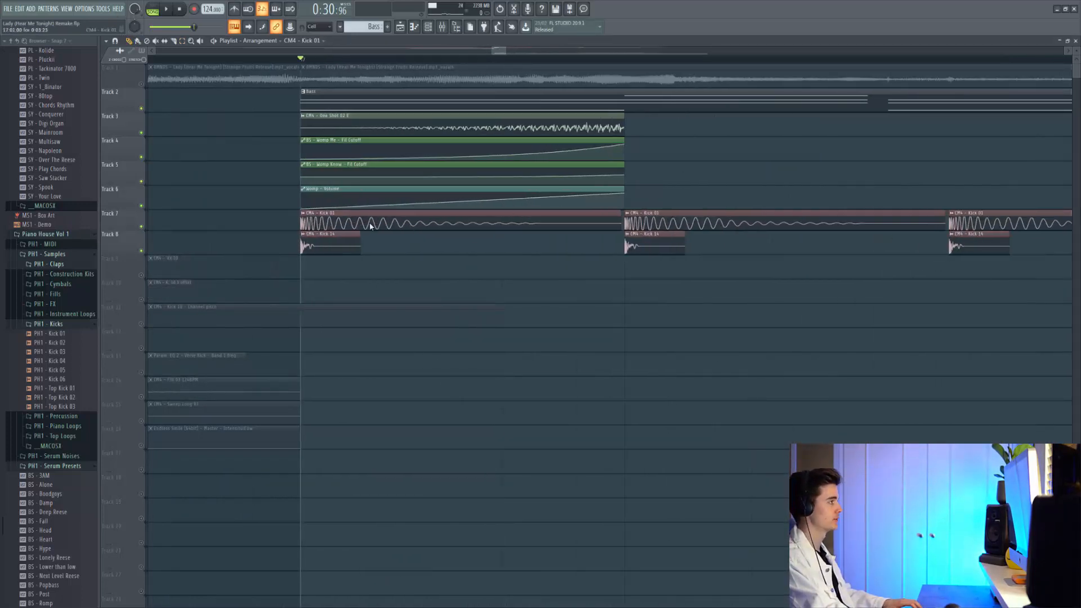
key("Escape")
double_click(352, 247)
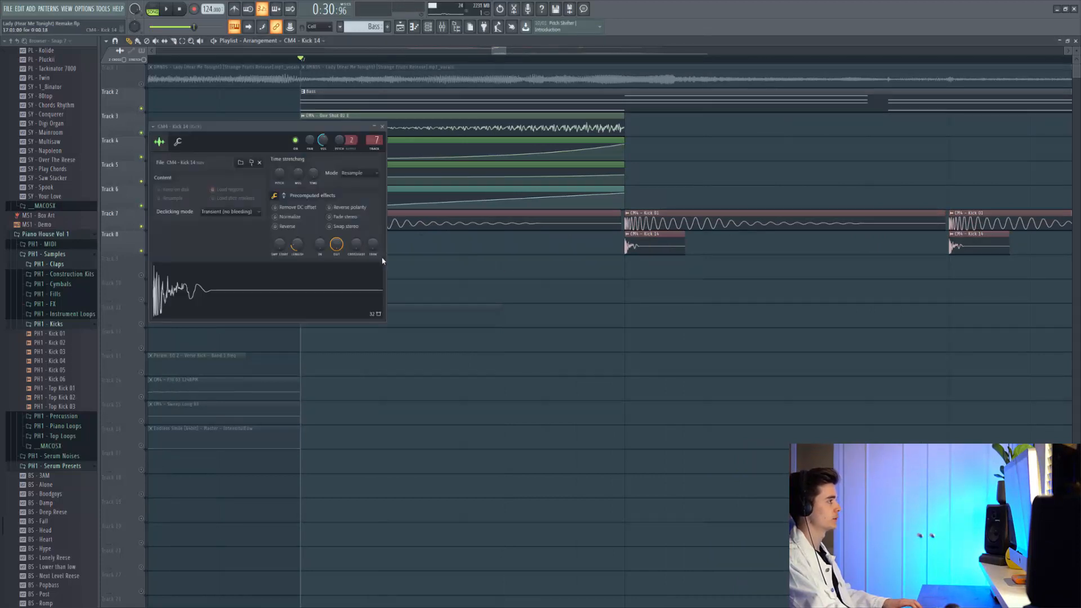
left_click_drag(183, 126, 516, 268)
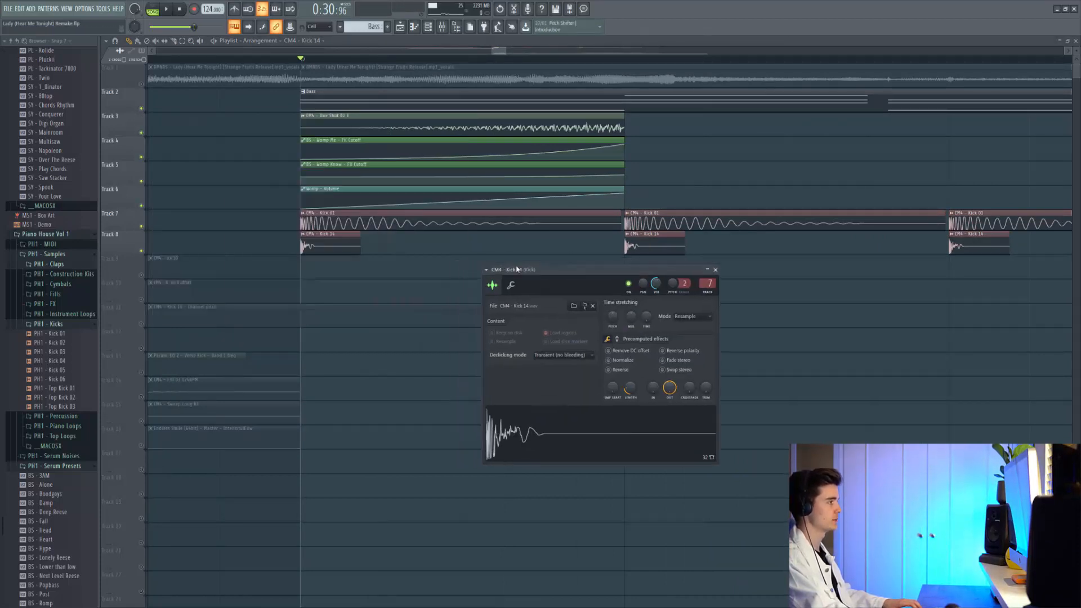
left_click(586, 424)
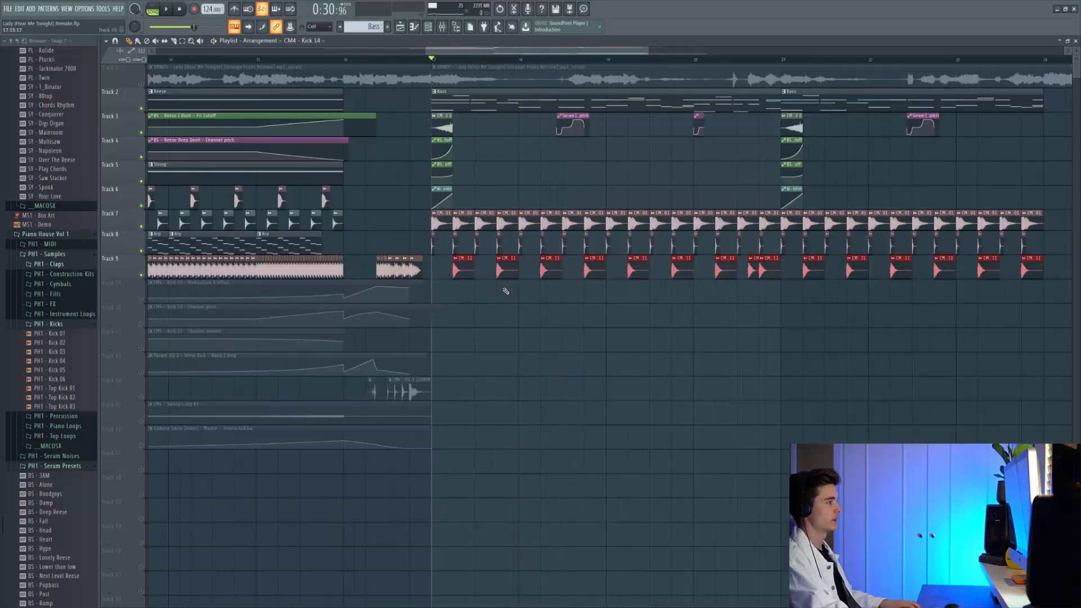
- Examine the placement of the CM4 - Clap 11 clips against the kicks on Track 9
scroll(496, 292, "up", 2)
scroll(431, 273, "up", 4)
scroll(432, 274, "up", 4)
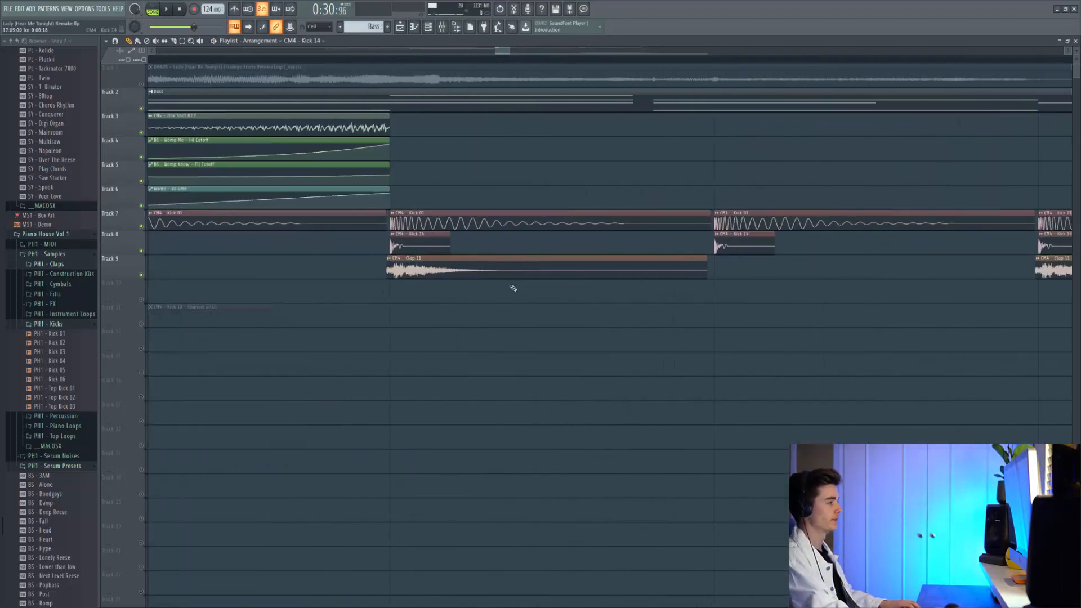
- Open the sample settings of the CM4 - Clap 11 clip on Track 9 and play the drop with its claps
double_click(499, 258)
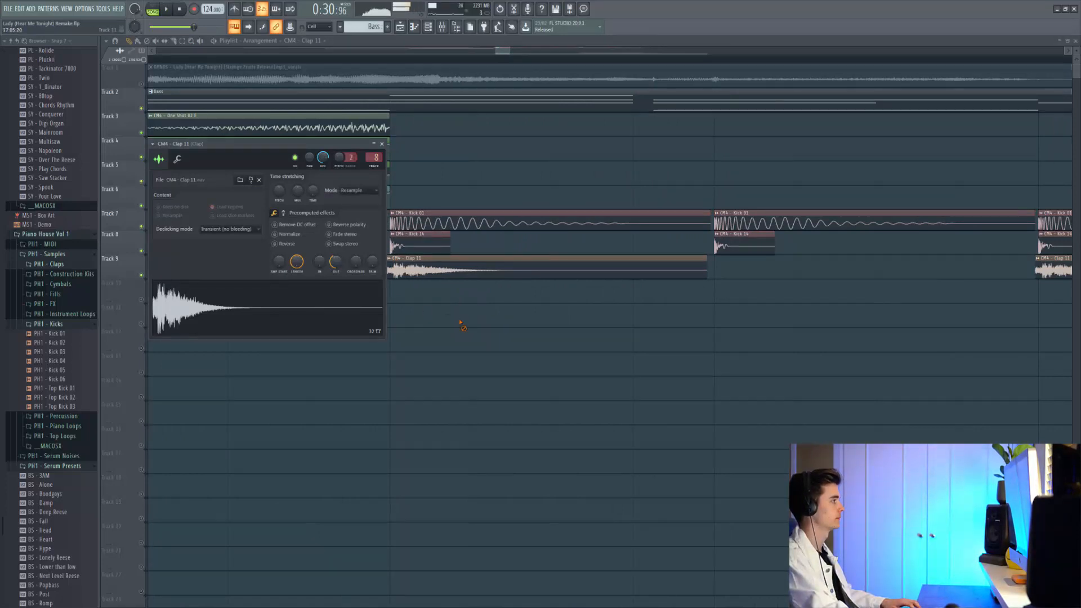
key("Escape")
key("space")
scroll(420, 273, "down", 5)
scroll(422, 272, "down", 4)
scroll(473, 290, "up", 2)
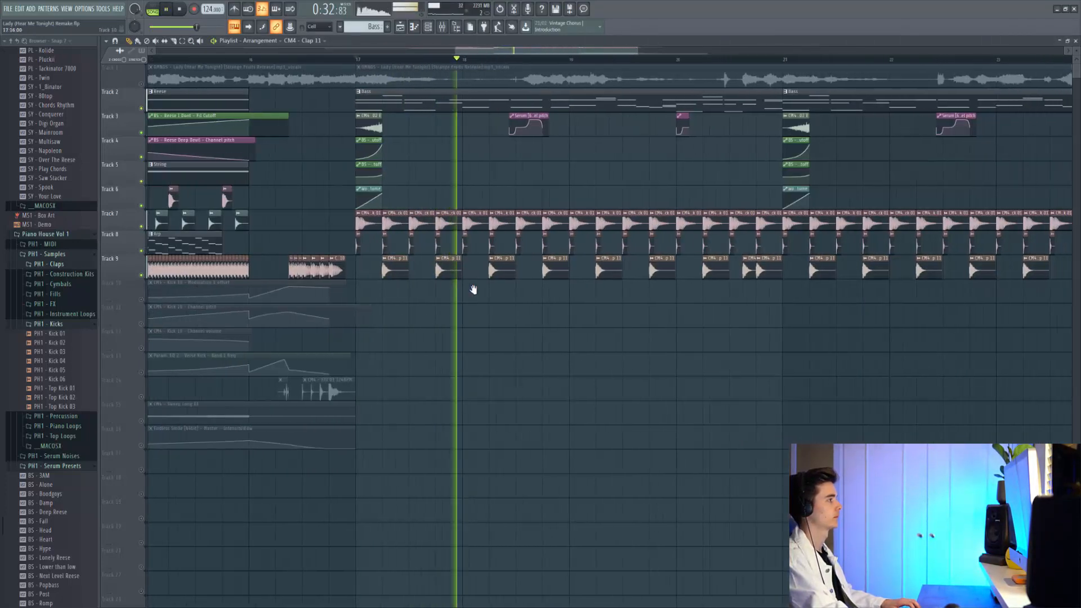
scroll(473, 289, "up", 2)
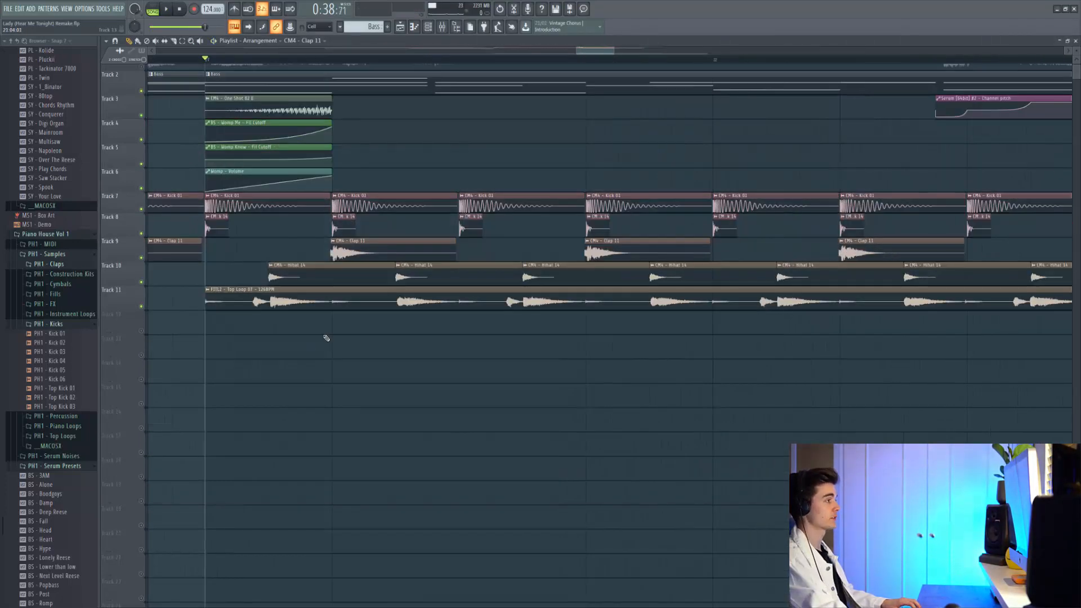
- Inspect the sample settings of CM4 - Hihat 14 on Track 10 and Top Loop 07 on Track 11, and play the section
double_click(320, 275)
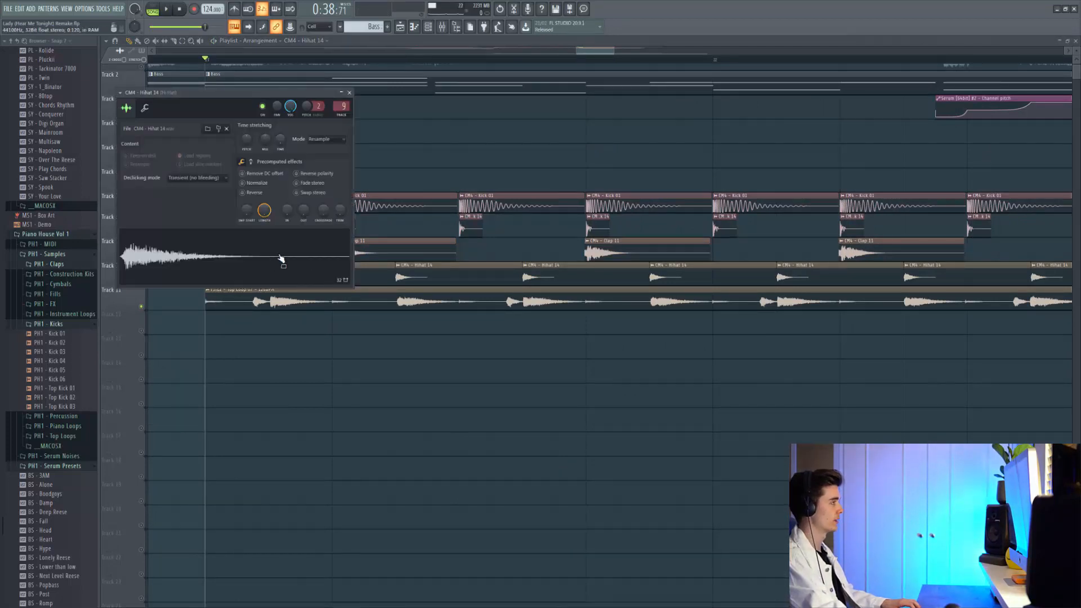
key("Escape")
scroll(342, 206, "down", 2)
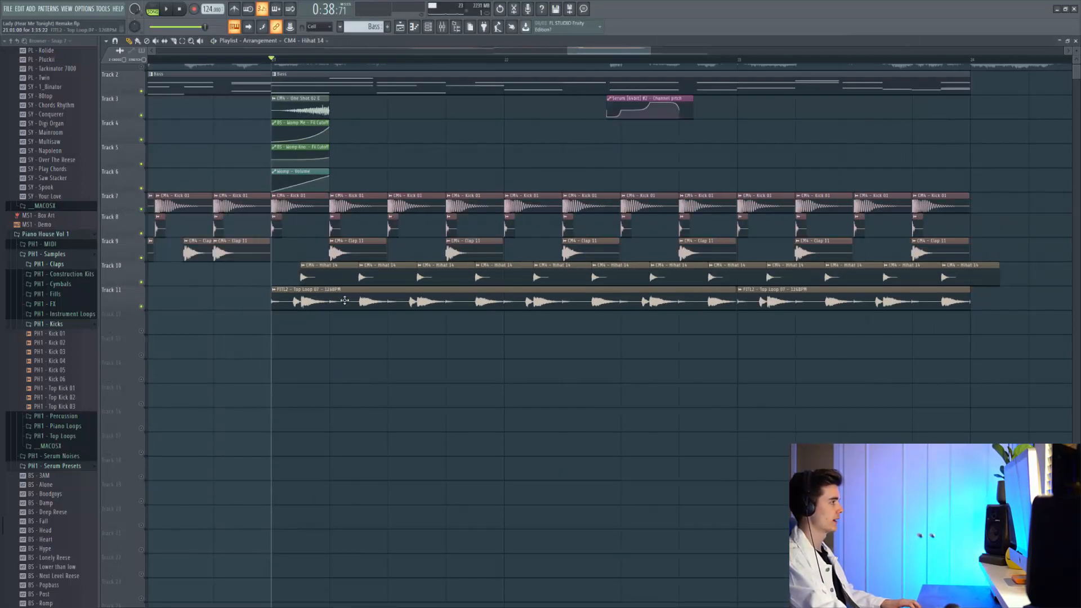
double_click(345, 299)
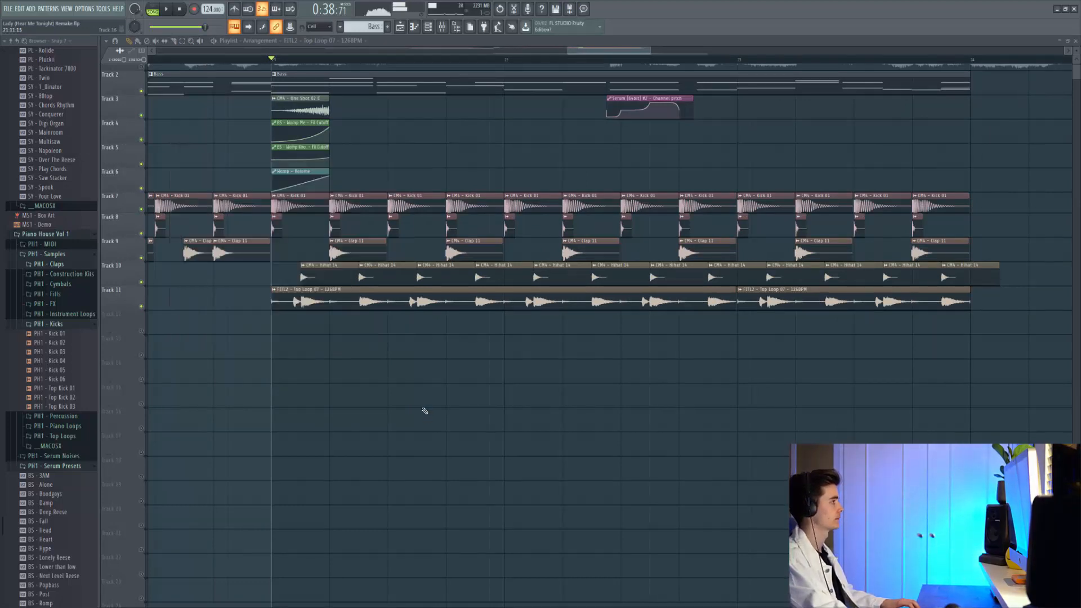
key("Escape")
key("space")
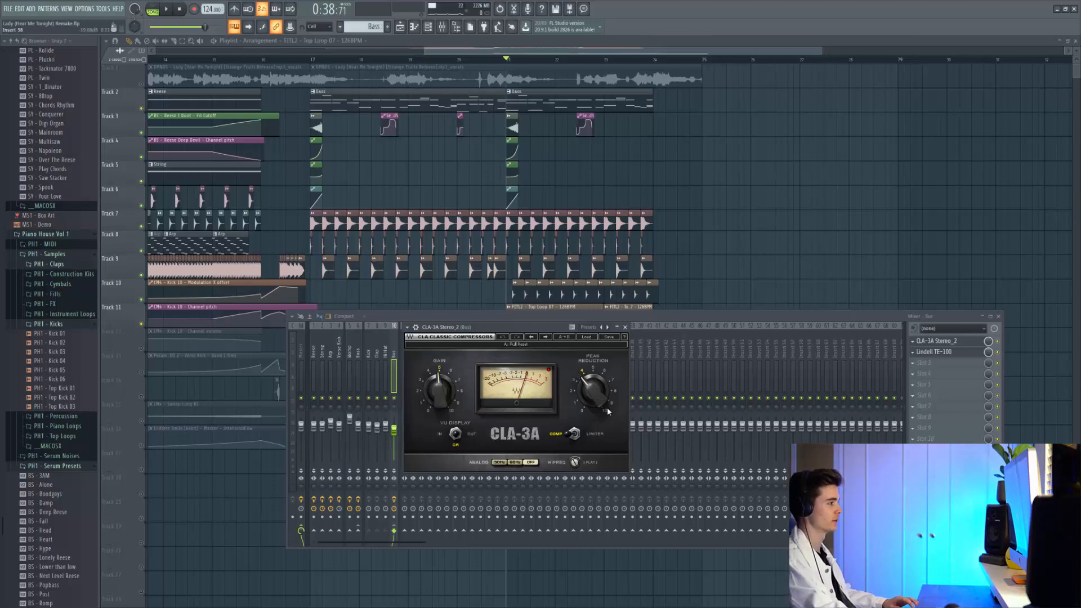
- Play the section with the mixer bus's CLA-3A compressor displayed, and view its Lindell TE-100 equalizer
key("space")
key("space")
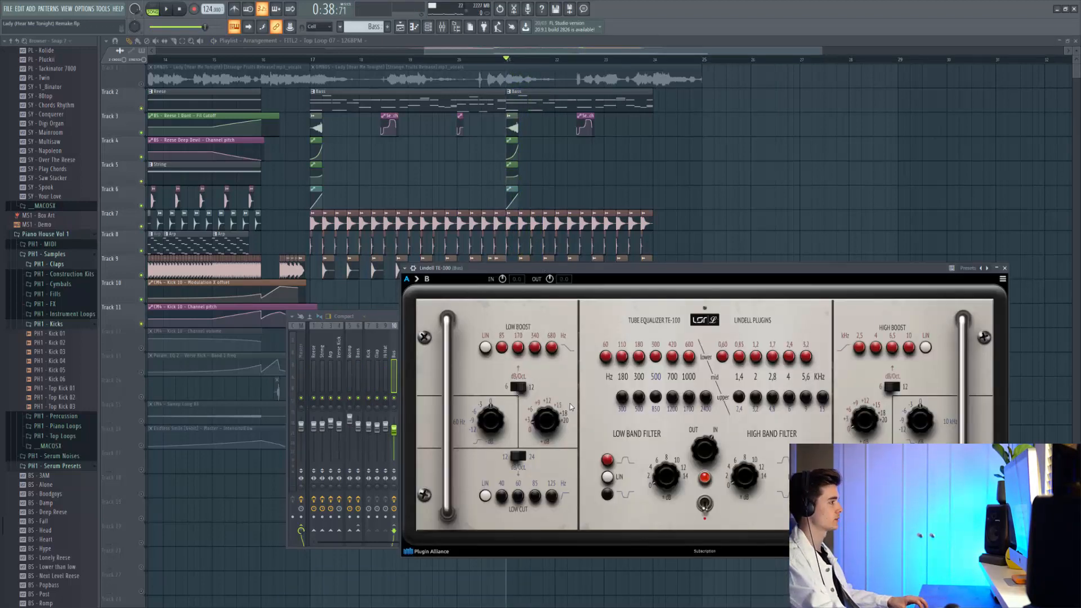
key("space")
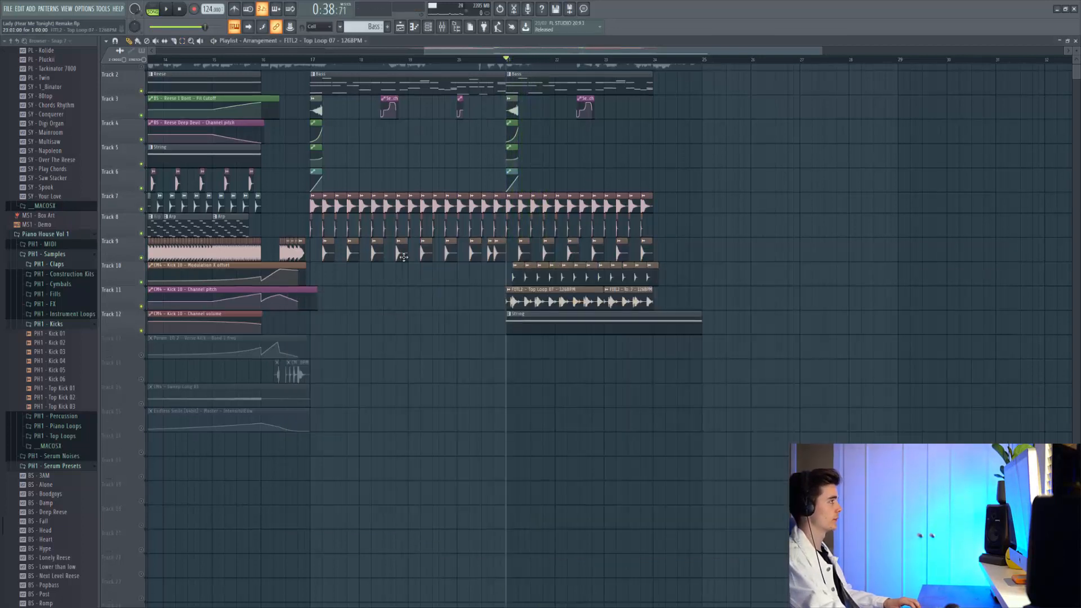
- Play the section with the String pattern on Track 12 and examine the noise clips' placement on Track 13
key("space")
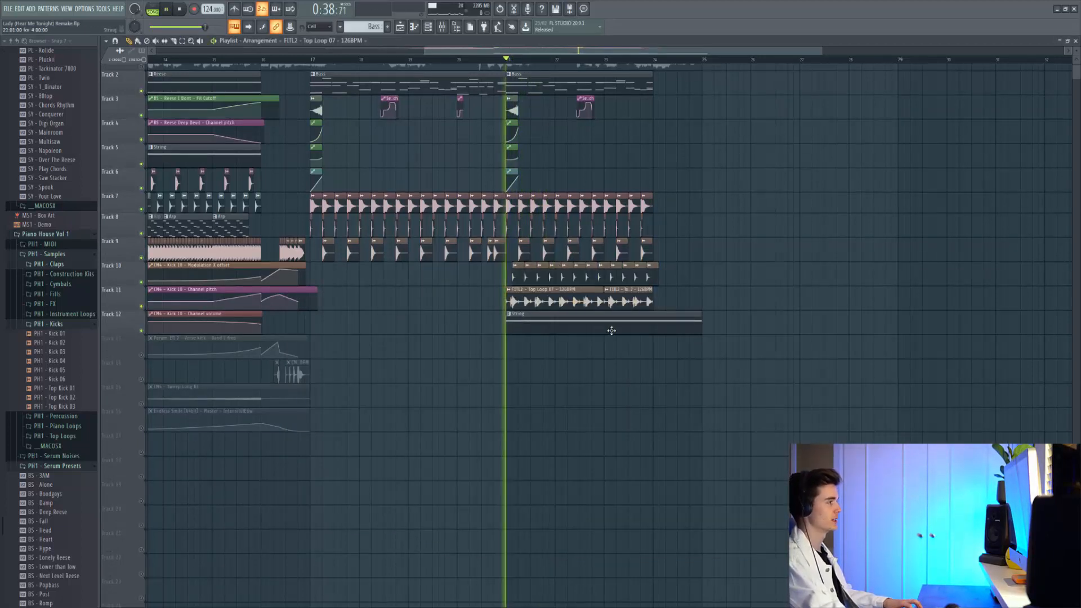
scroll(508, 344, "down", 2, "ctrl")
scroll(501, 342, "up", 1)
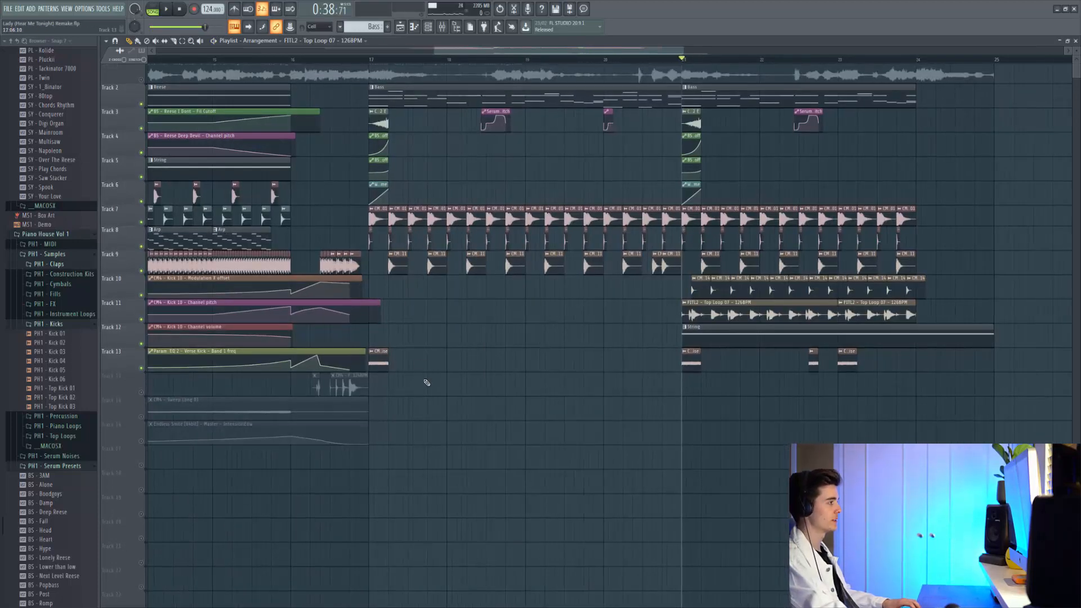
scroll(427, 383, "up", 2, "ctrl")
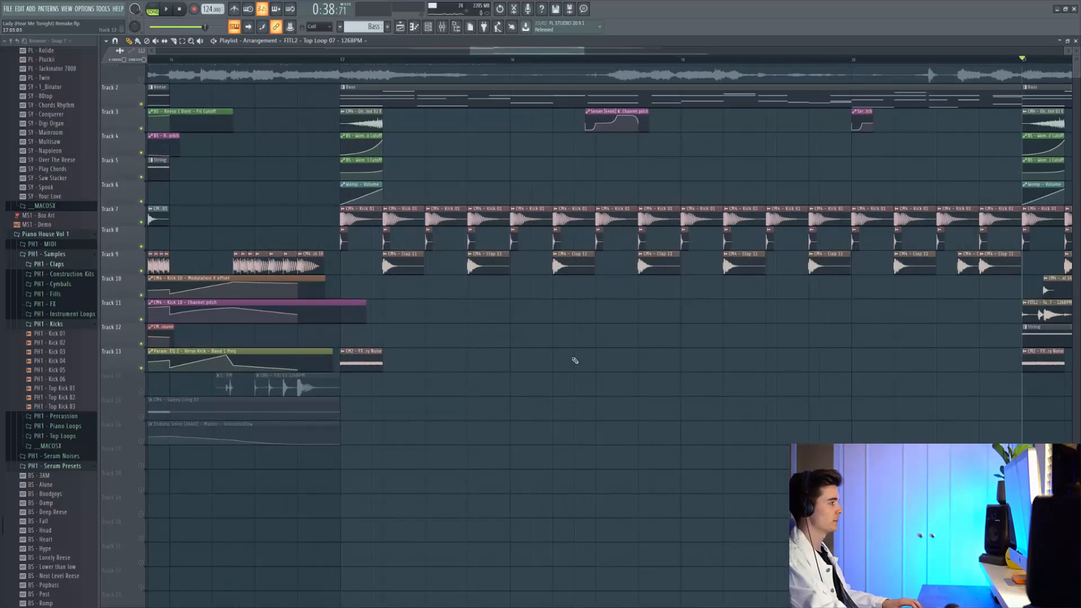
scroll(751, 379, "right", 3)
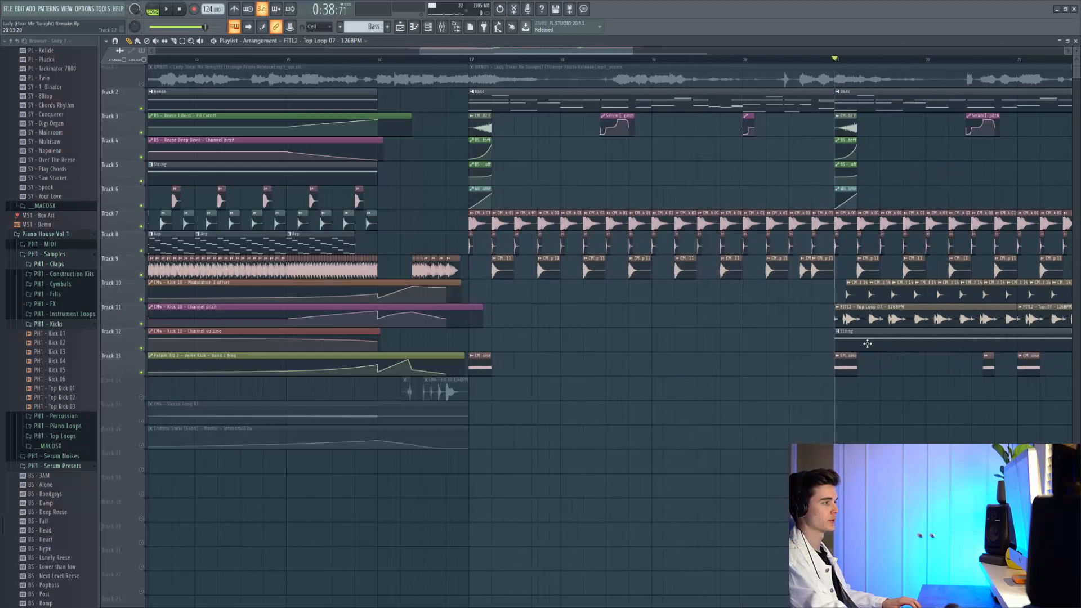
scroll(678, 350, "right", 3)
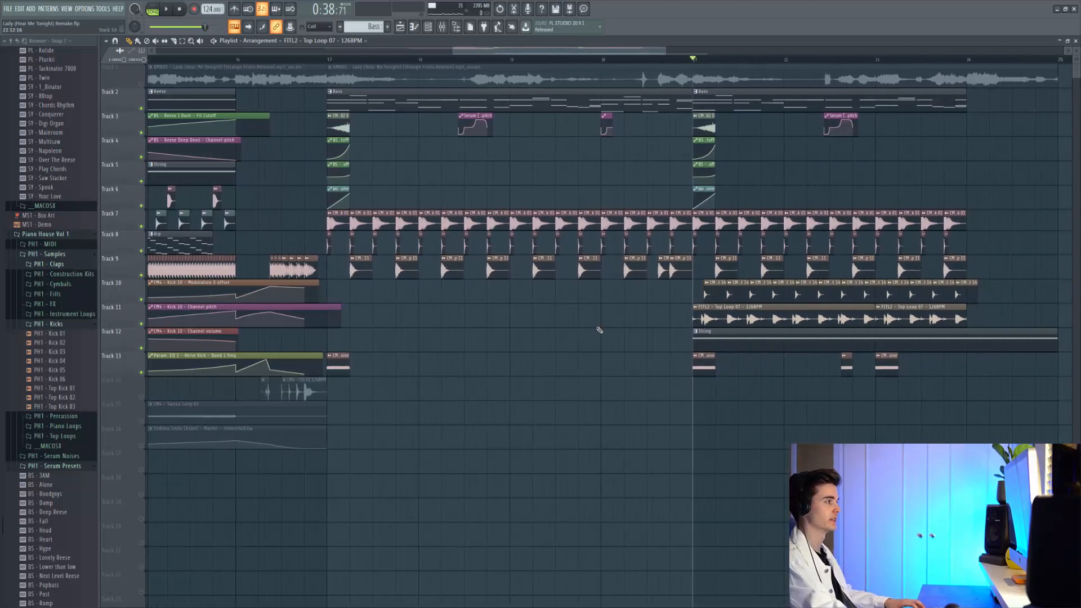
- Play the drop from its first bar to hear the noise clip on Track 13
left_click(340, 66)
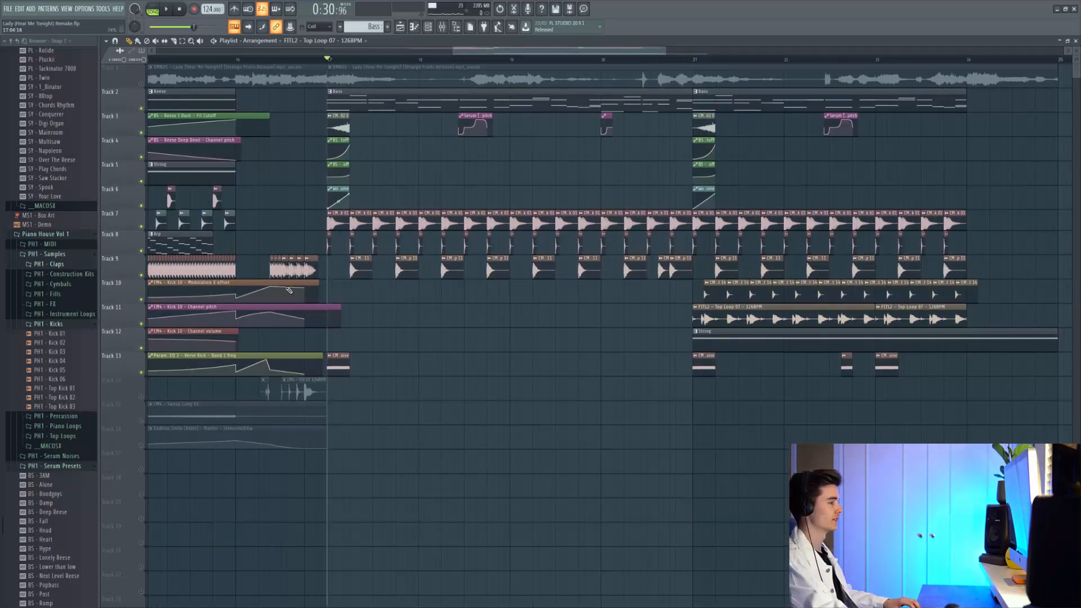
scroll(236, 368, "up", 3)
key("space")
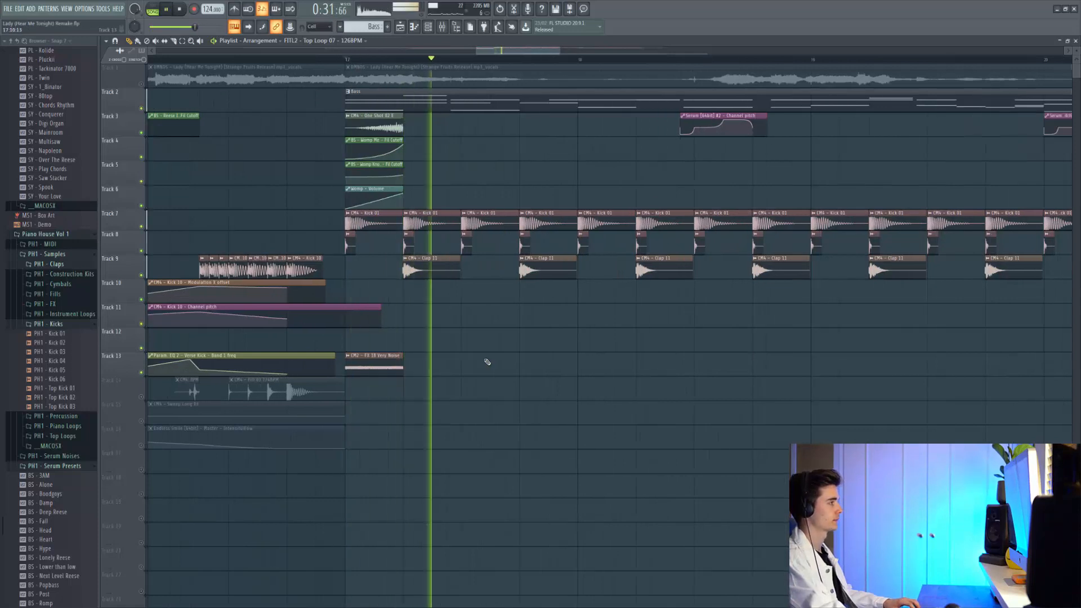
scroll(401, 360, "down", 3)
scroll(401, 360, "right", 4)
- Examine the FX 15 Downlifter, Impact 12 High and Crash 01 clips on Tracks 14 to 16, and play them from the drop's start
left_click(494, 61)
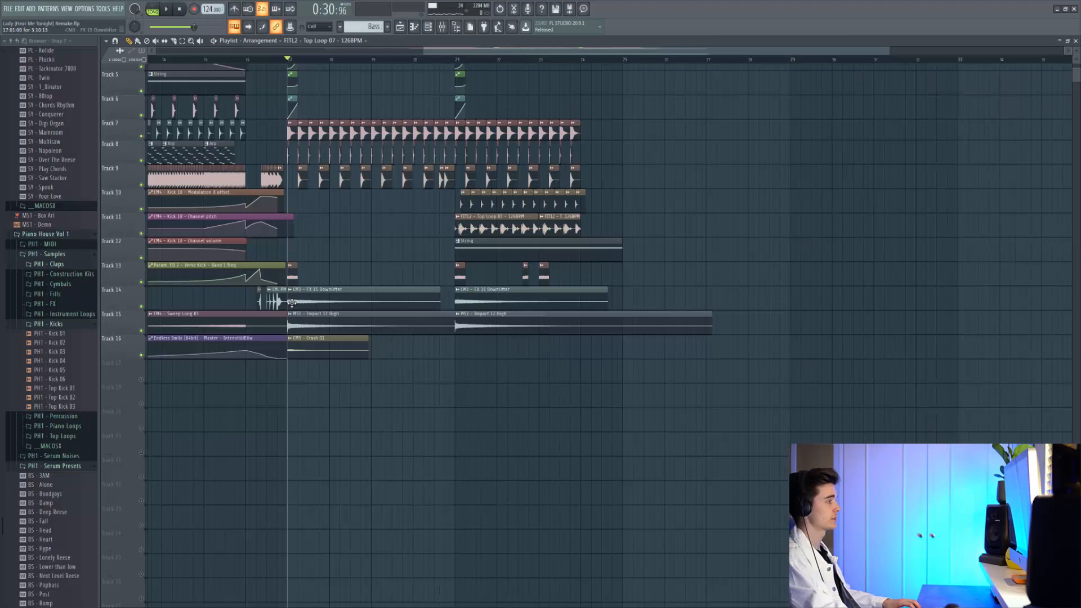
scroll(292, 304, "up", 3)
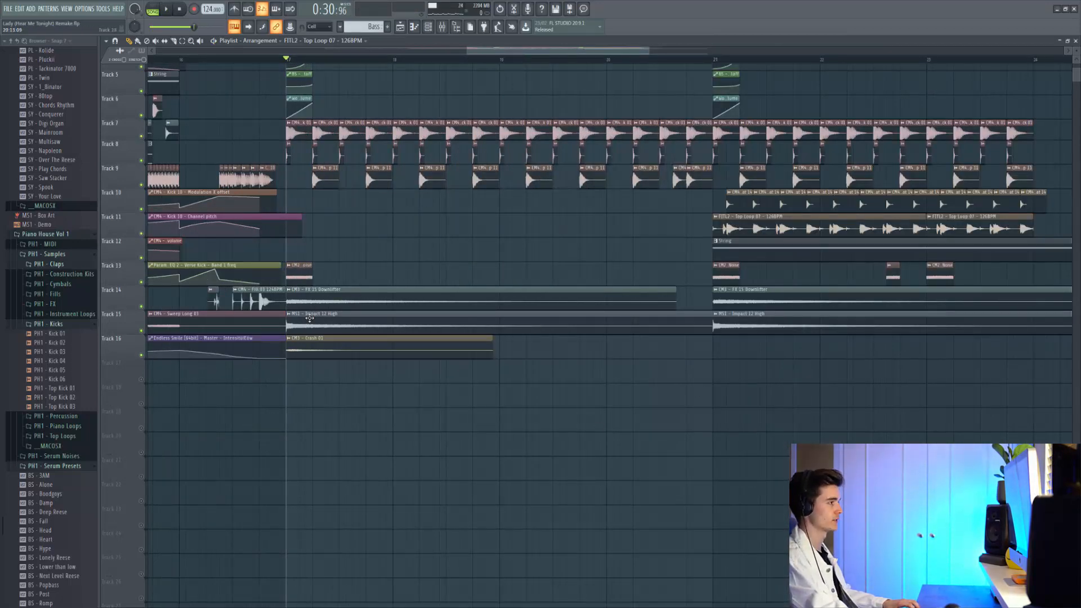
key("space")
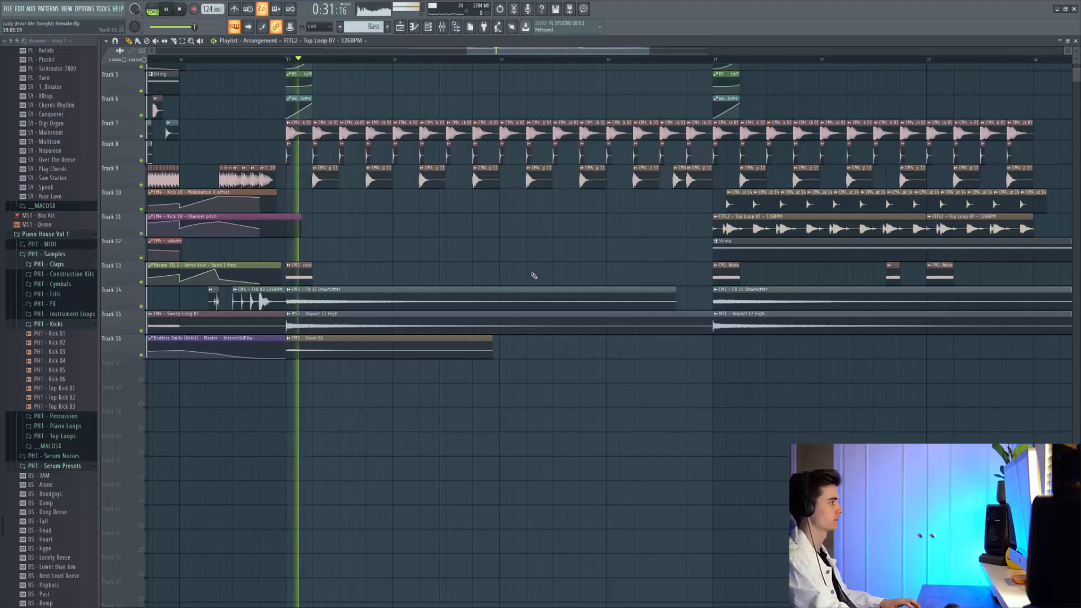
- Play the whole arrangement from the beginning with all tracks in view
scroll(534, 274, "down", 5)
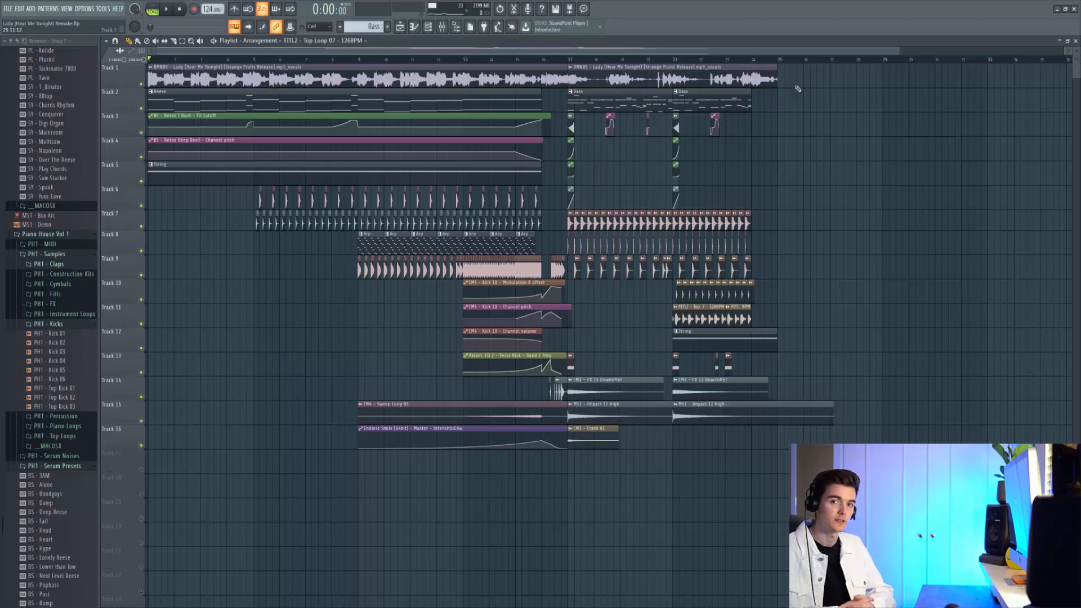
key("space")
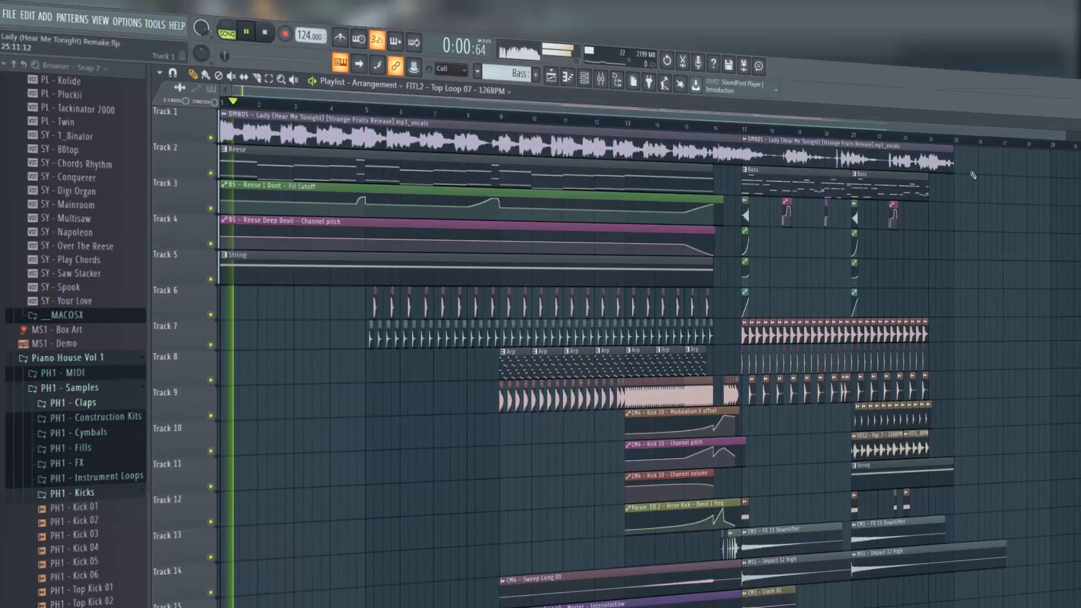